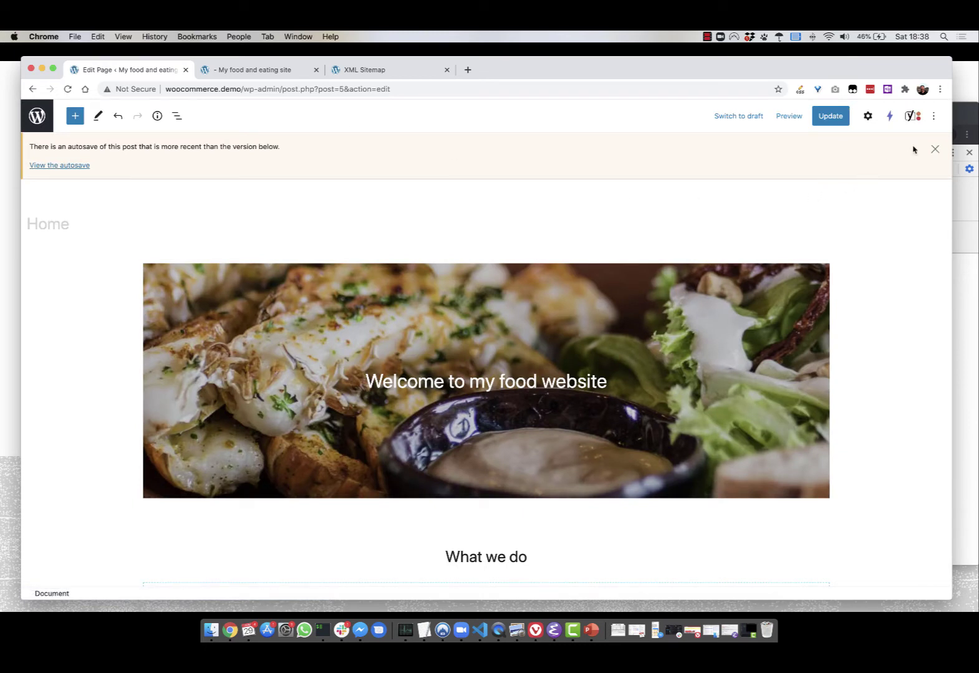
- Dismiss the autosave notice and search for an "image" block to add below the two text columns
click(934, 149)
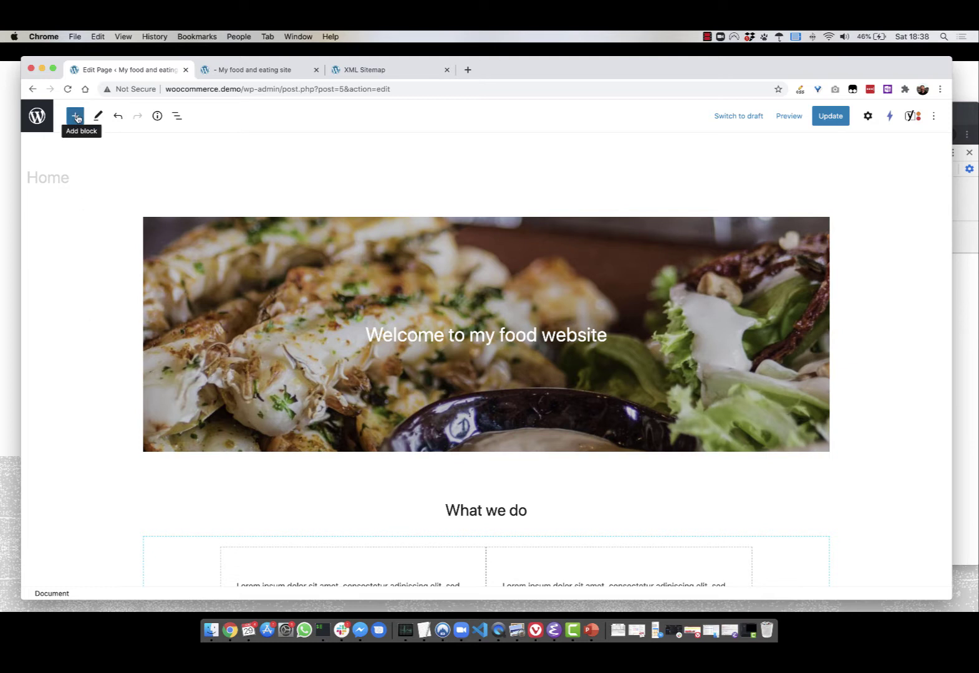
scroll(592, 514, down, 3)
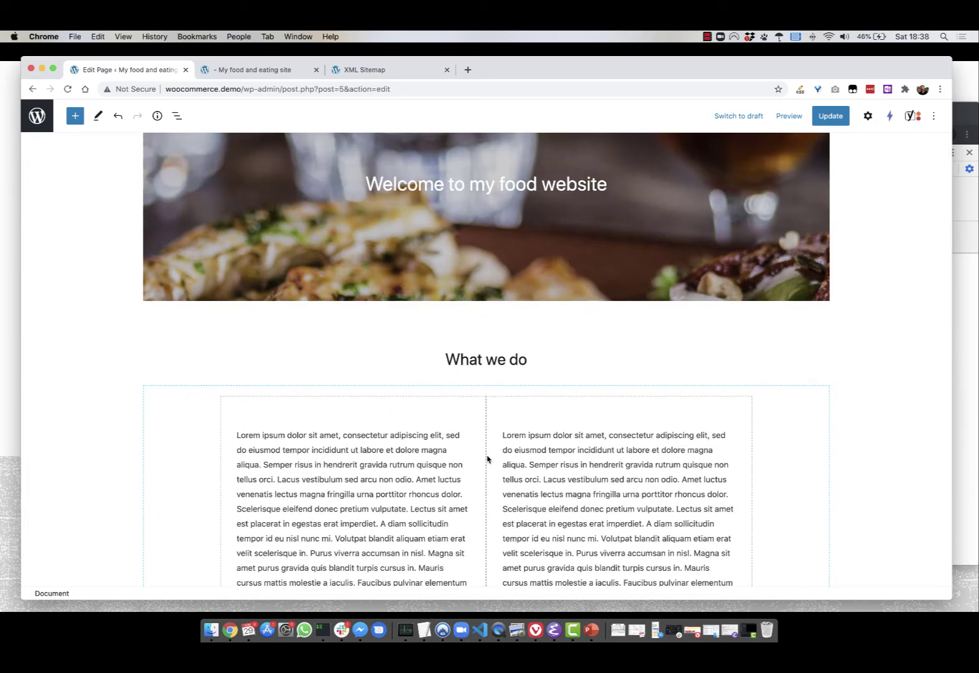
scroll(490, 459, down, 6)
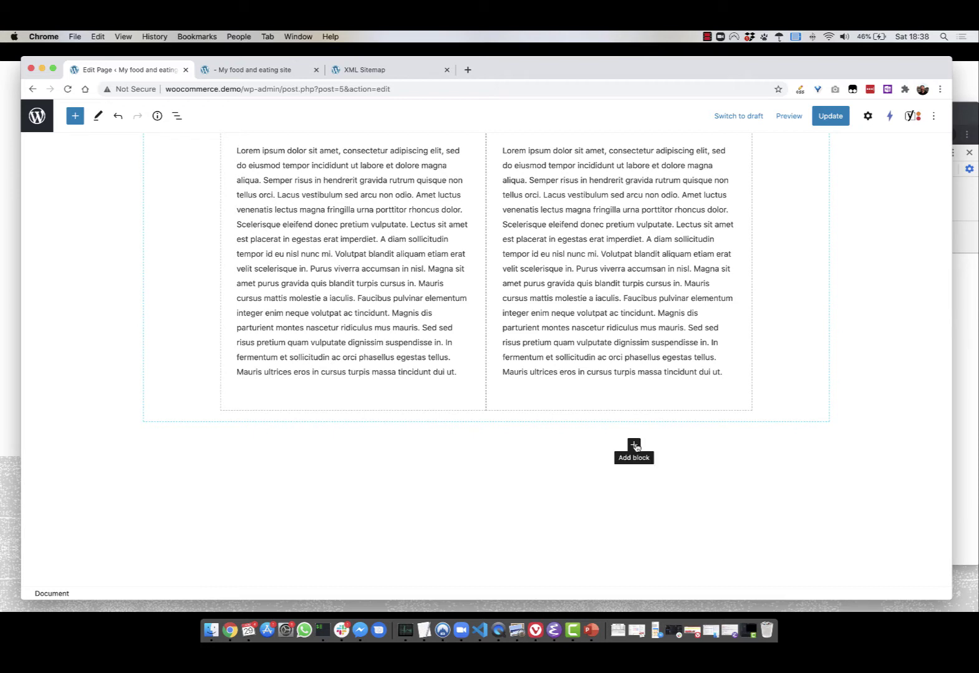
click(634, 445)
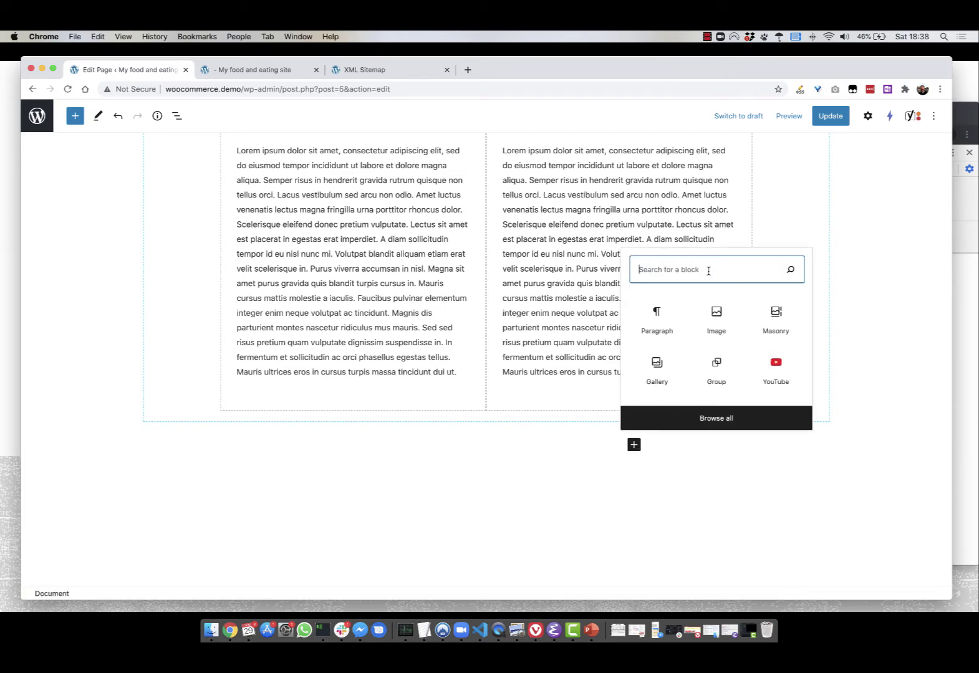
text(image)
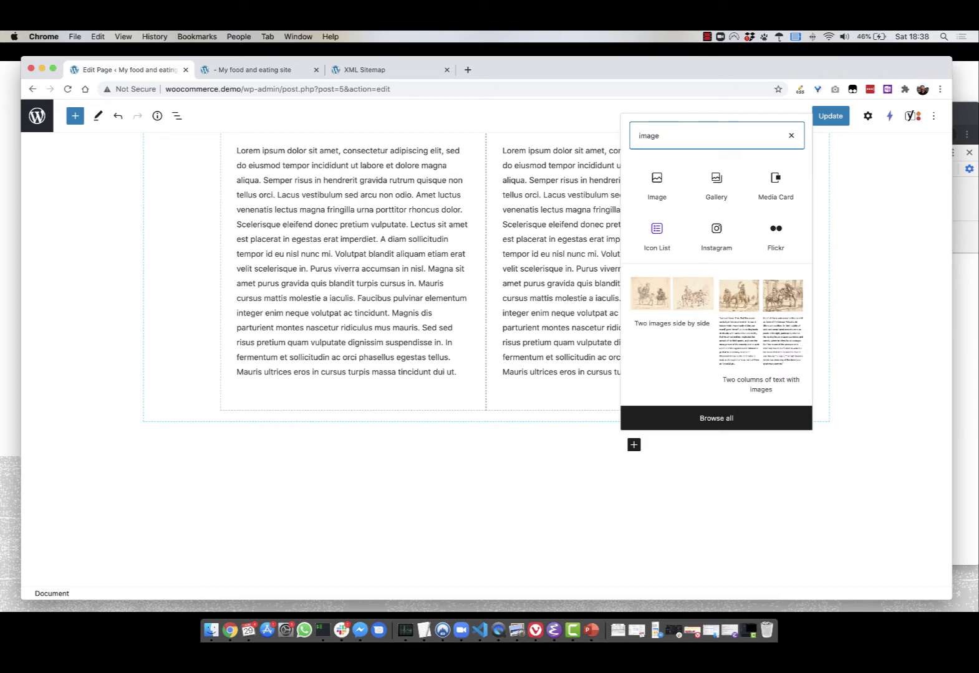
- Replace the block search term with "group"
key(BackSpace)
key(BackSpace)
key(BackSpace)
key(BackSpace)
key(BackSpace)
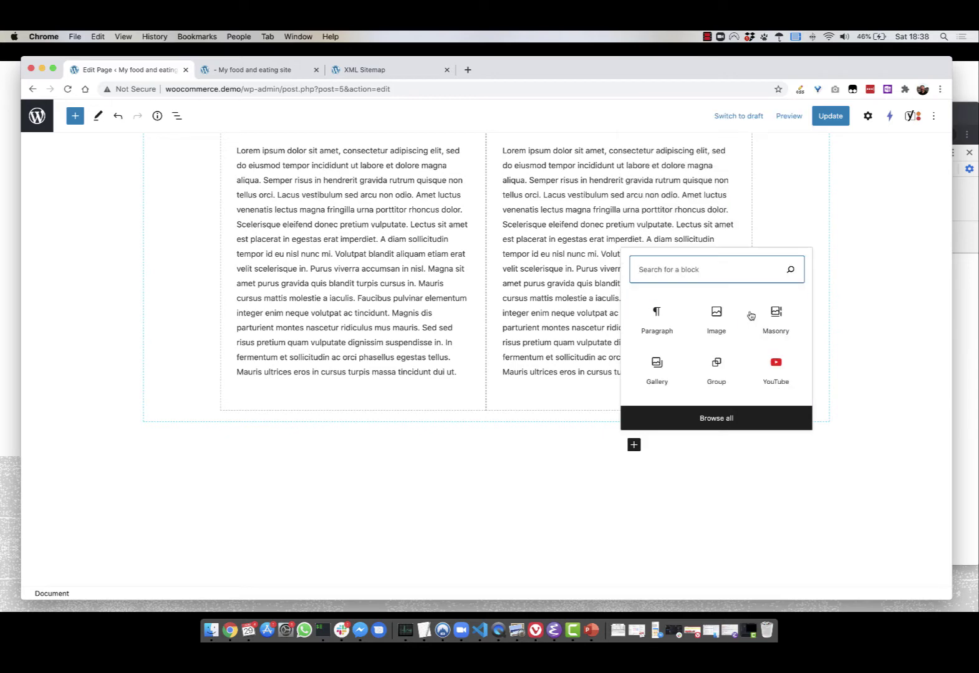
text(group)
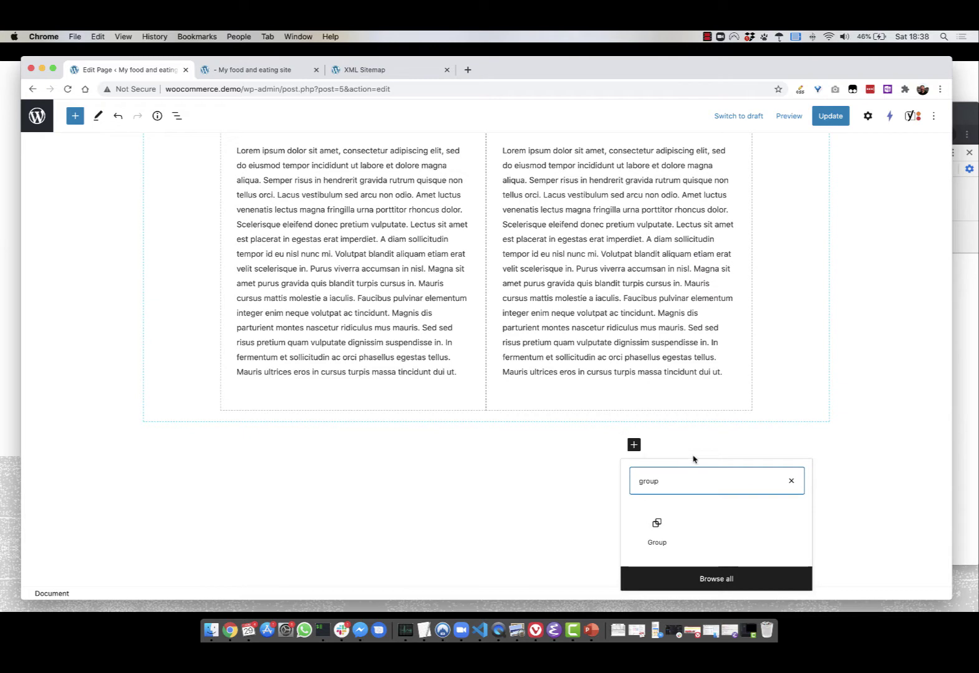
- Open the full block library and browse through its categories down to the end of the list
click(724, 587)
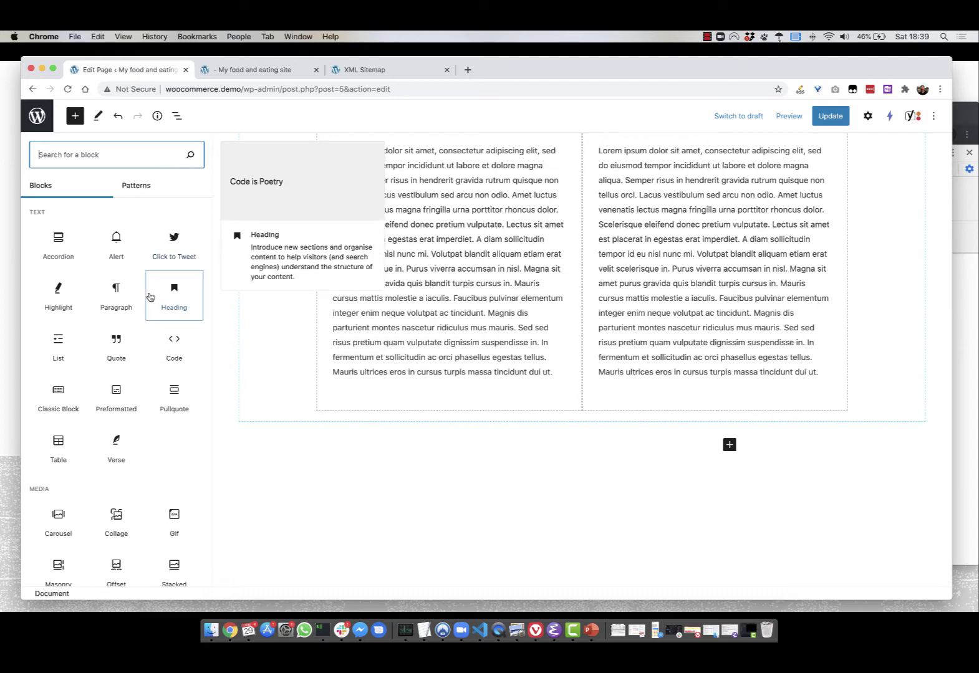
scroll(159, 299, down, 7)
scroll(150, 296, down, 10)
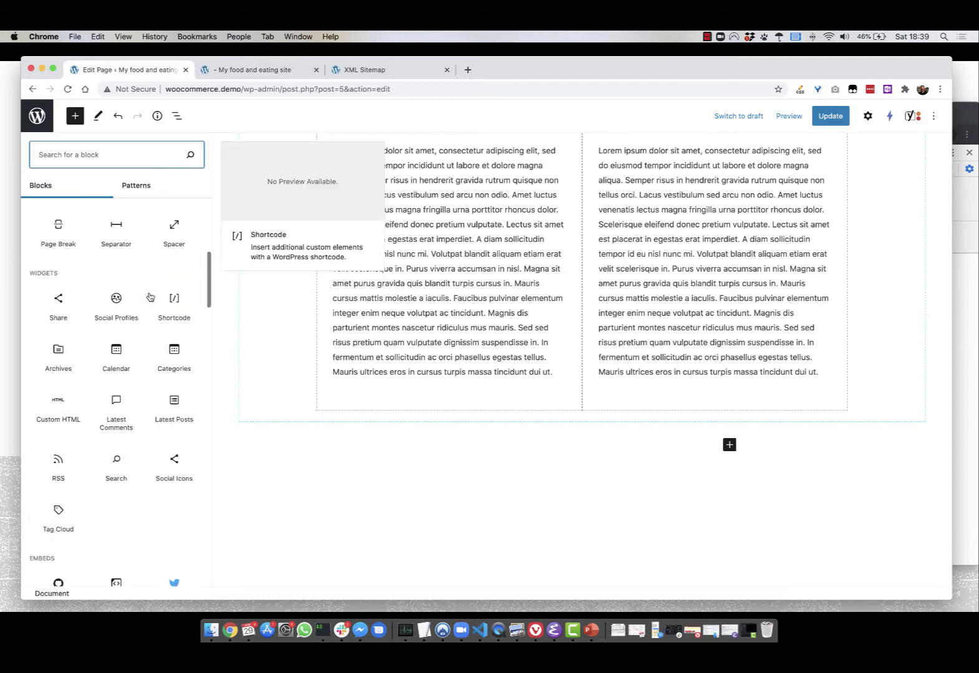
scroll(150, 296, down, 15)
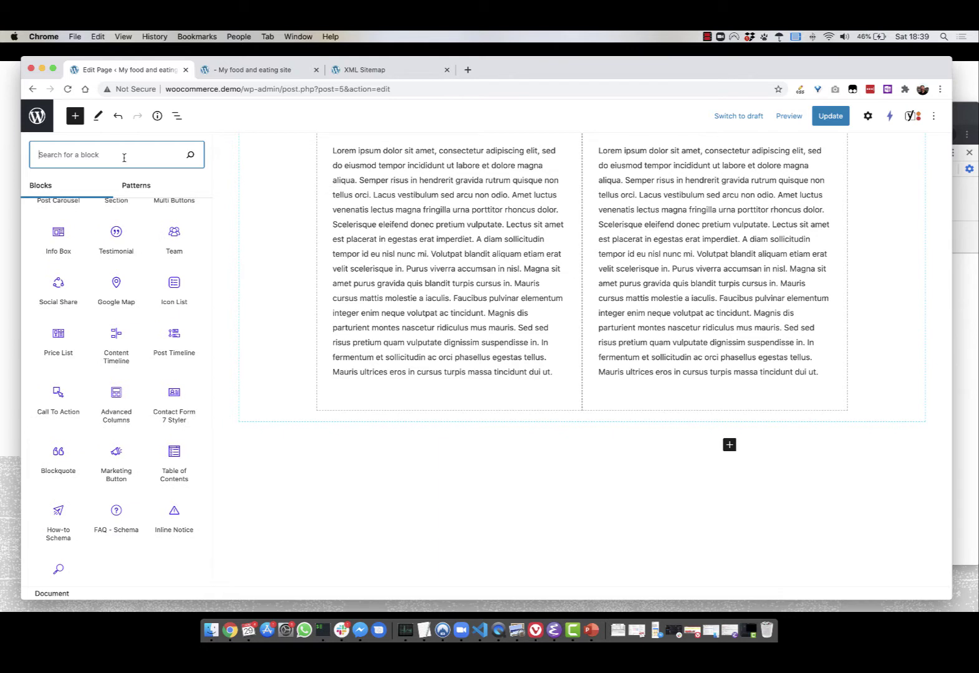
- Search the block library for "team", view the Team block's description and clear the search
text(team)
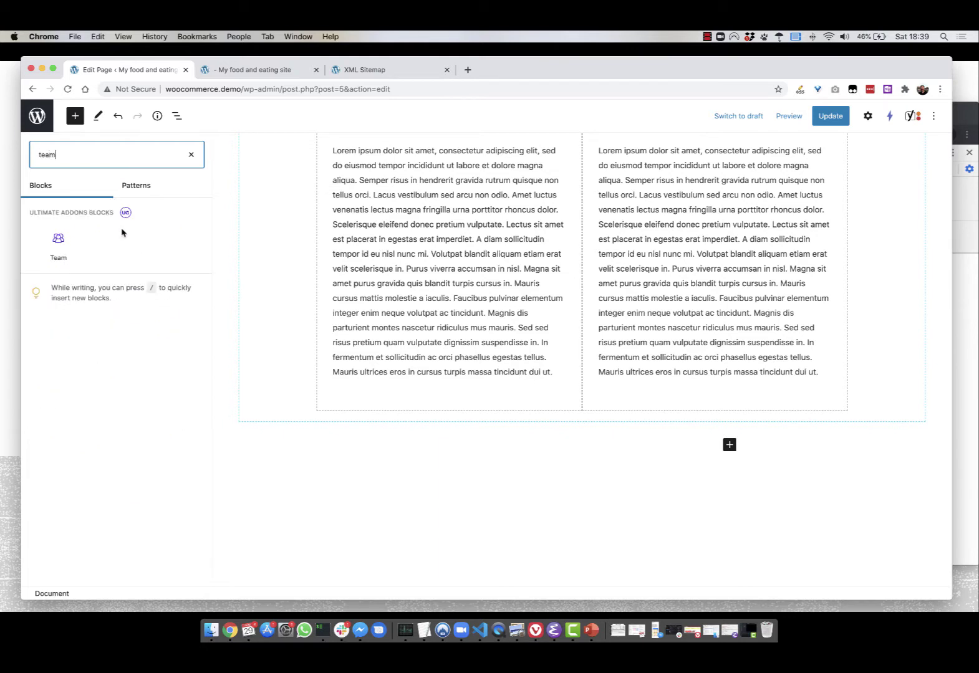
mouse_move(57, 240)
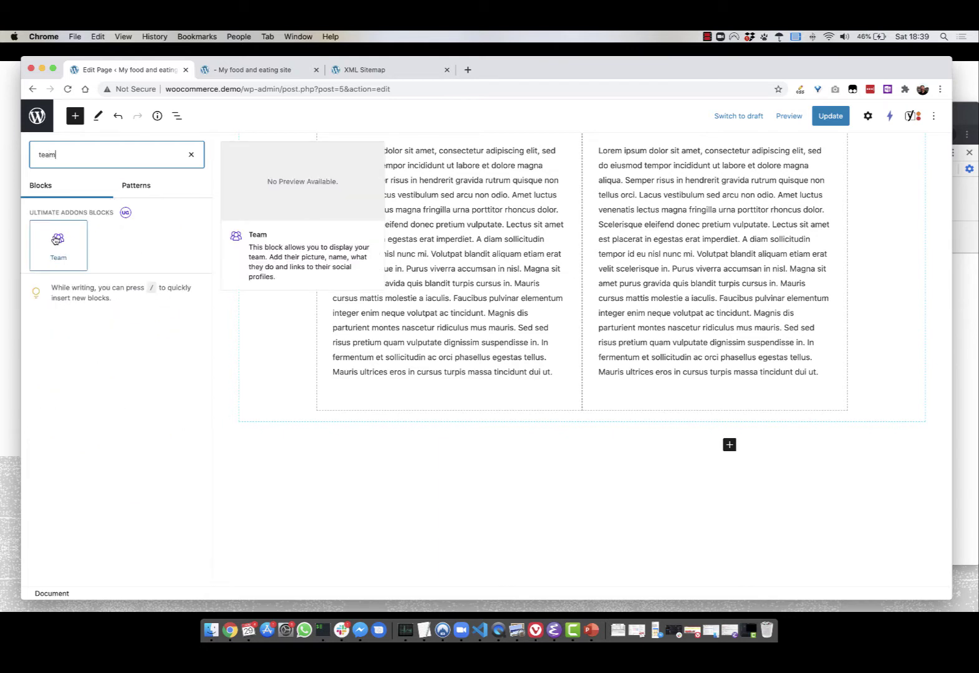
double_click(95, 156)
key(BackSpace)
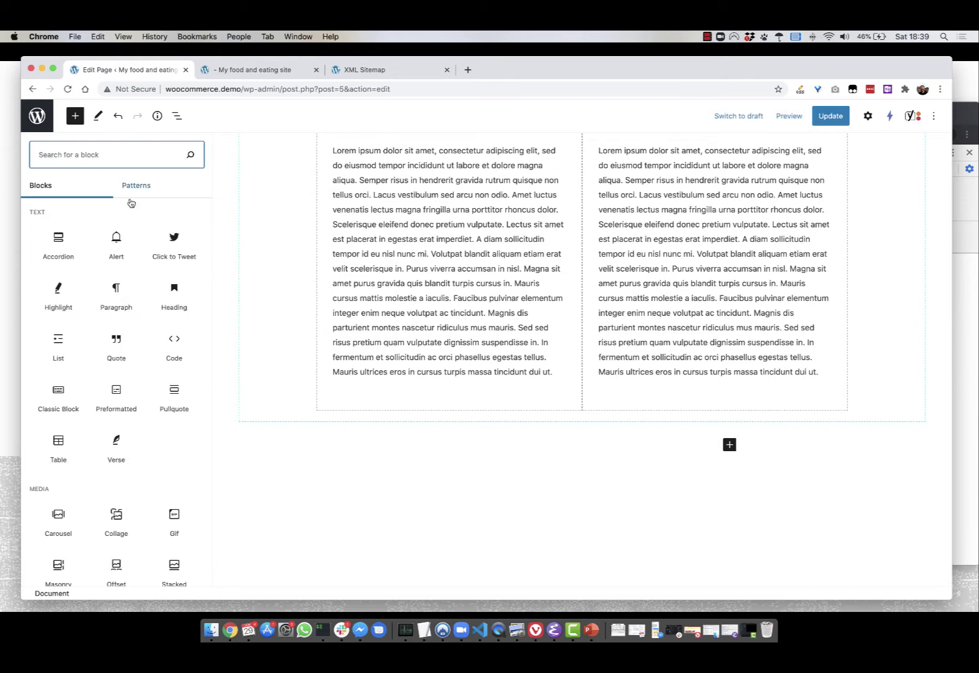
- Examine the previews of text and media blocks such as Heading, Quote, Preformatted, Verse and Gif
mouse_move(163, 236)
mouse_move(172, 298)
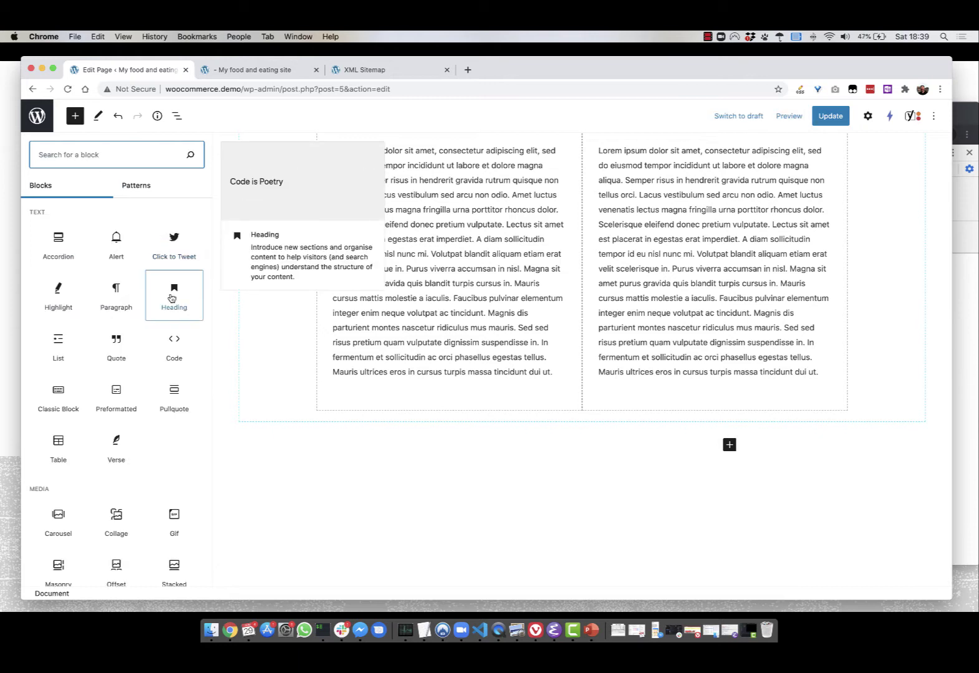
mouse_move(124, 292)
mouse_move(120, 341)
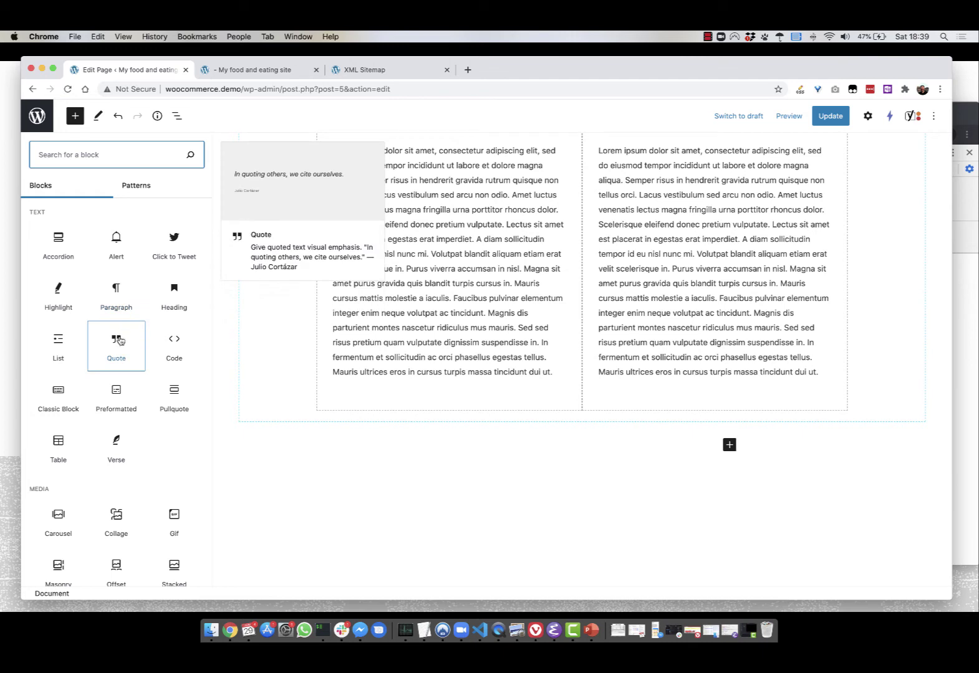
mouse_move(121, 381)
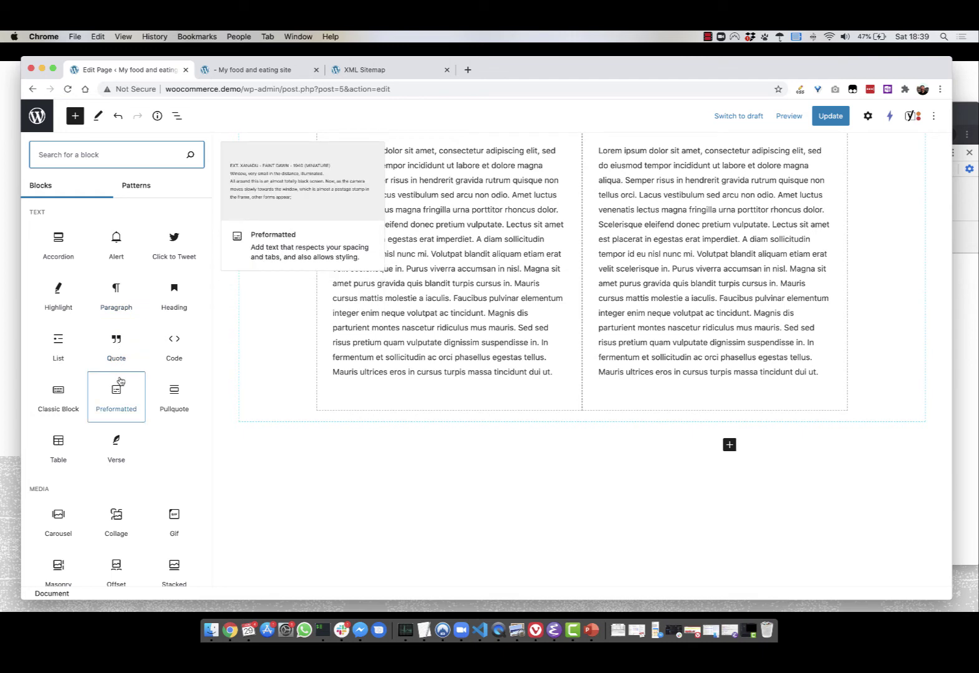
mouse_move(121, 434)
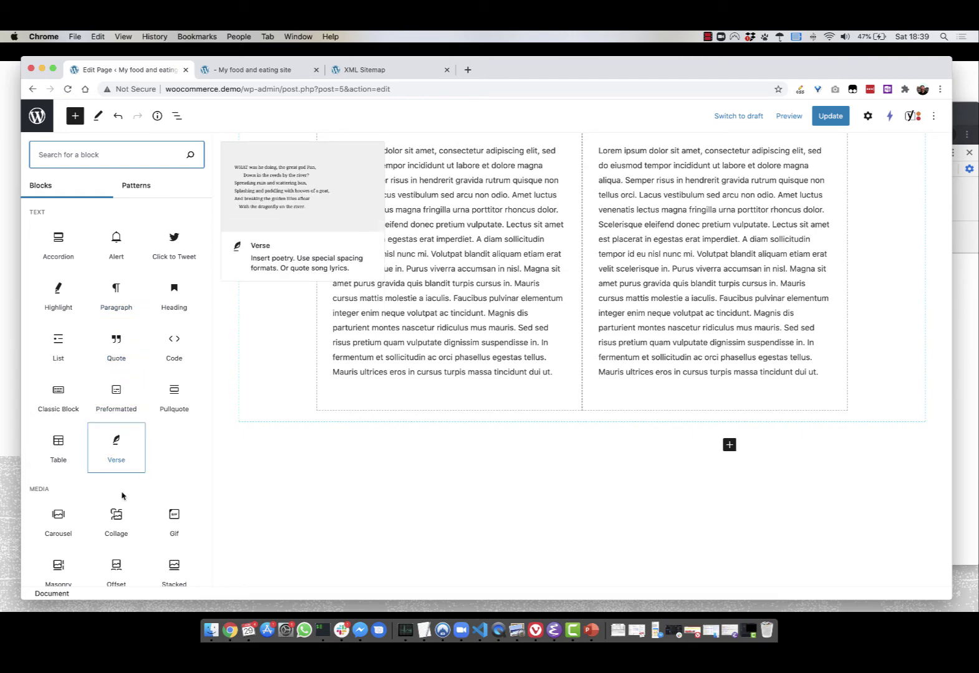
mouse_move(121, 529)
mouse_move(173, 525)
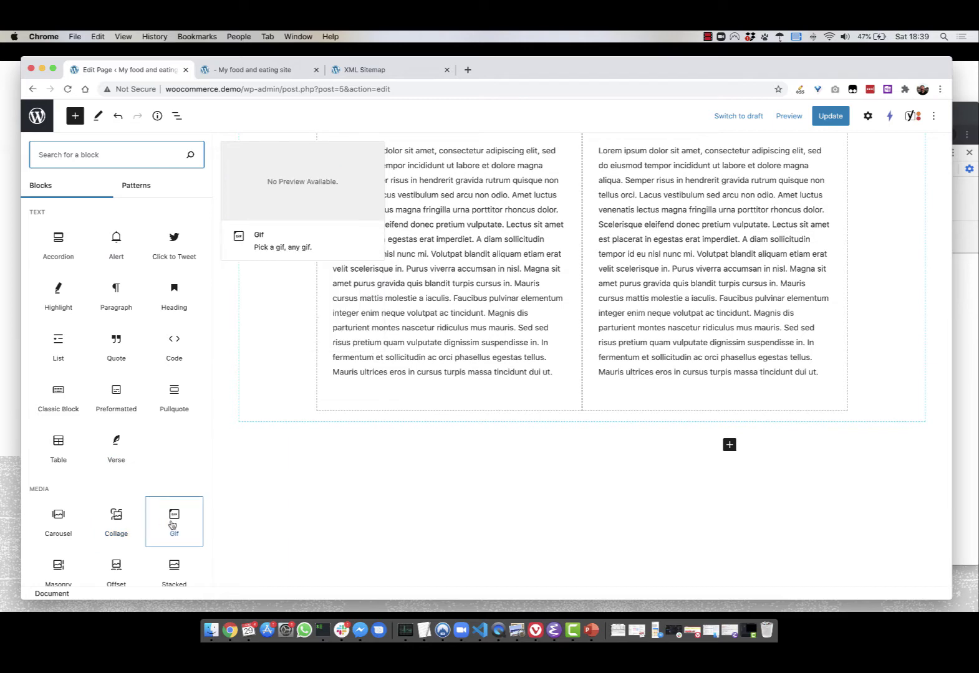
- Insert a Stacked gallery block below the two text columns and remove it again
scroll(61, 511, down, 5)
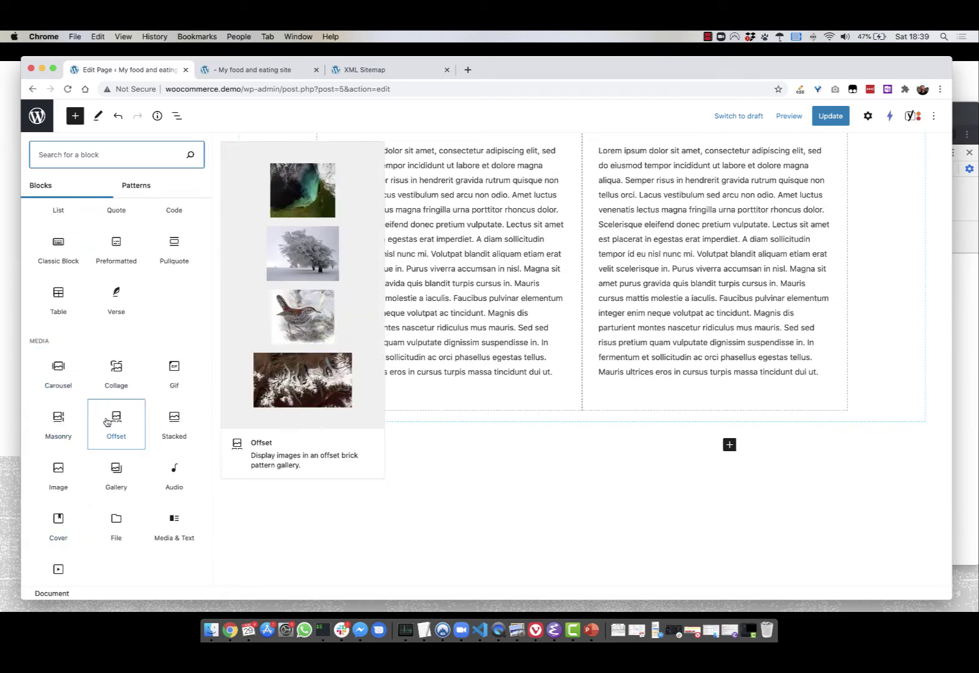
mouse_move(168, 422)
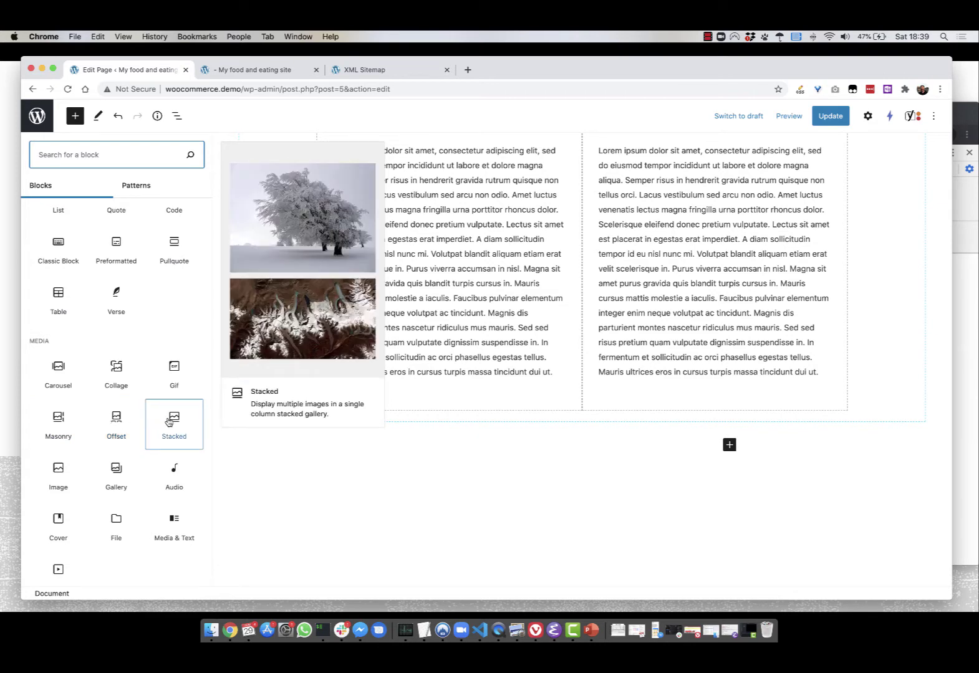
click(168, 422)
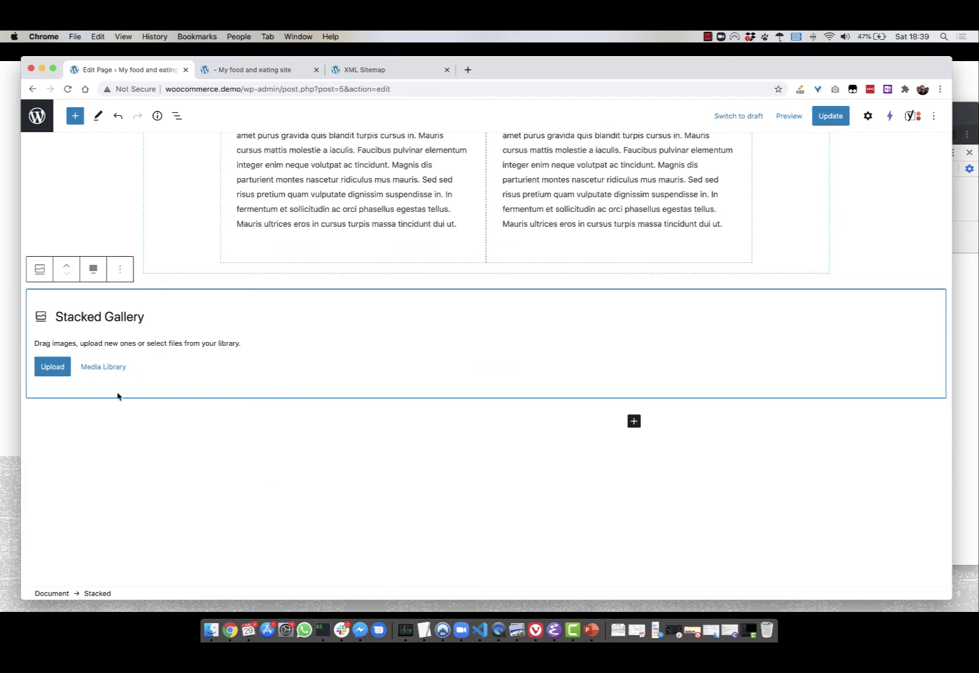
click(121, 269)
click(153, 490)
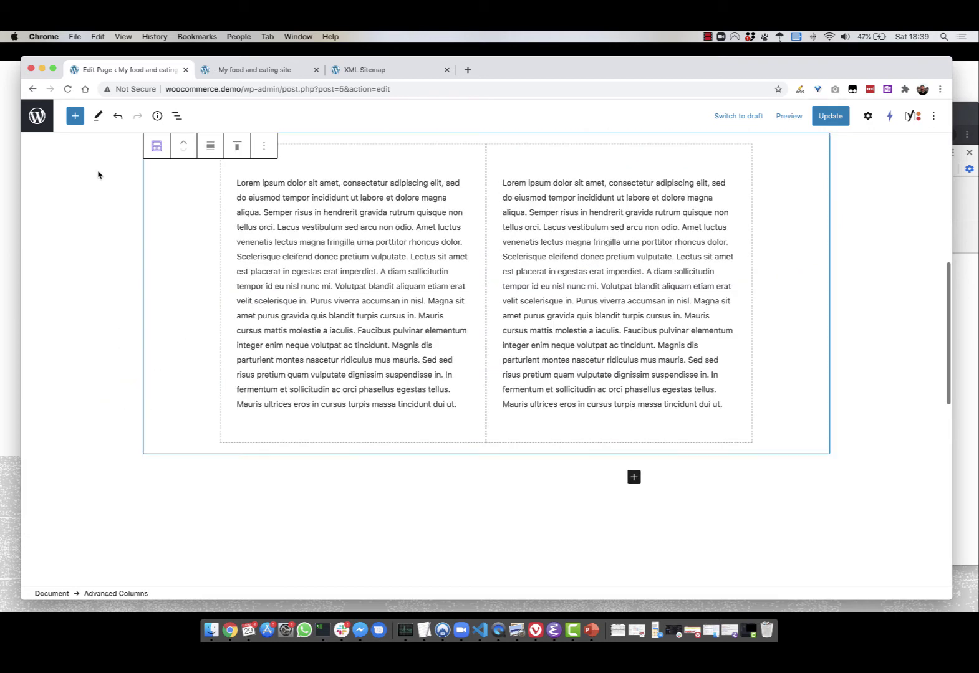
- Find the Image block in the block library by searching "image" and insert it below the two text columns
click(80, 122)
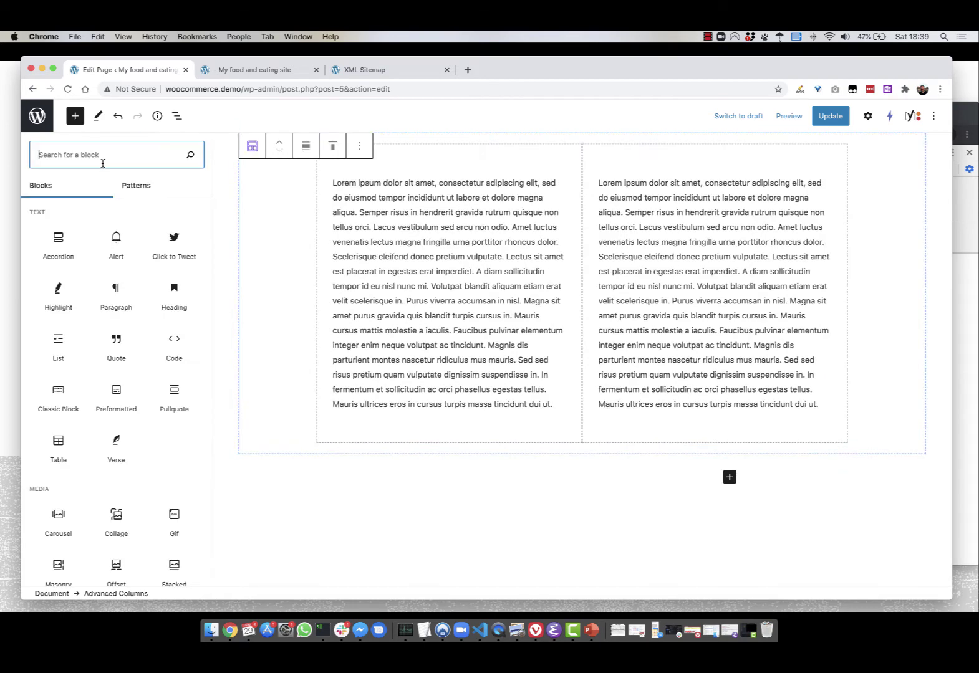
text(image)
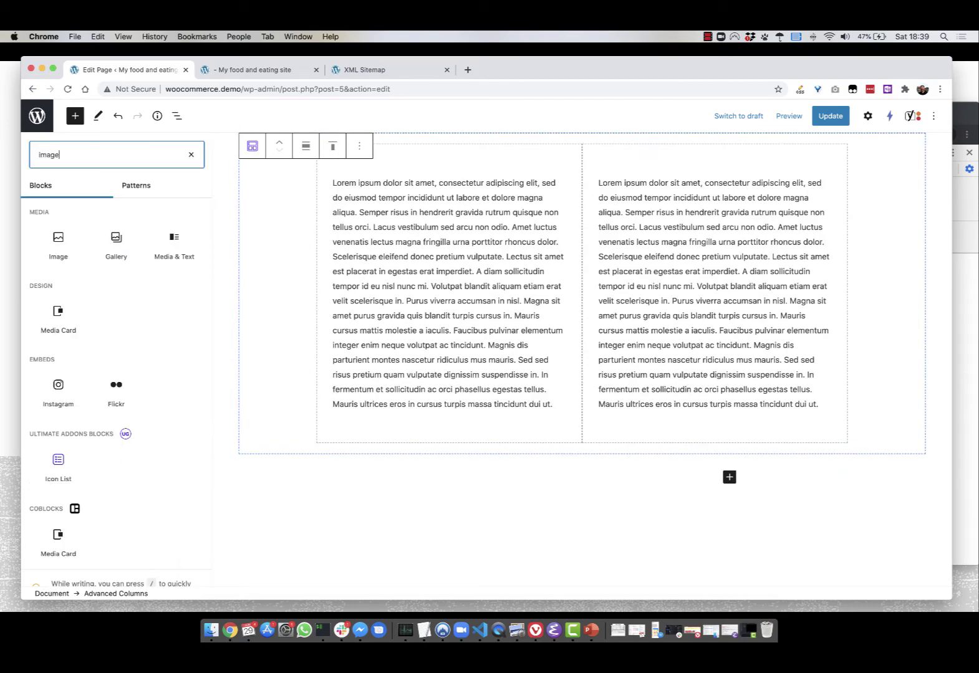
click(61, 236)
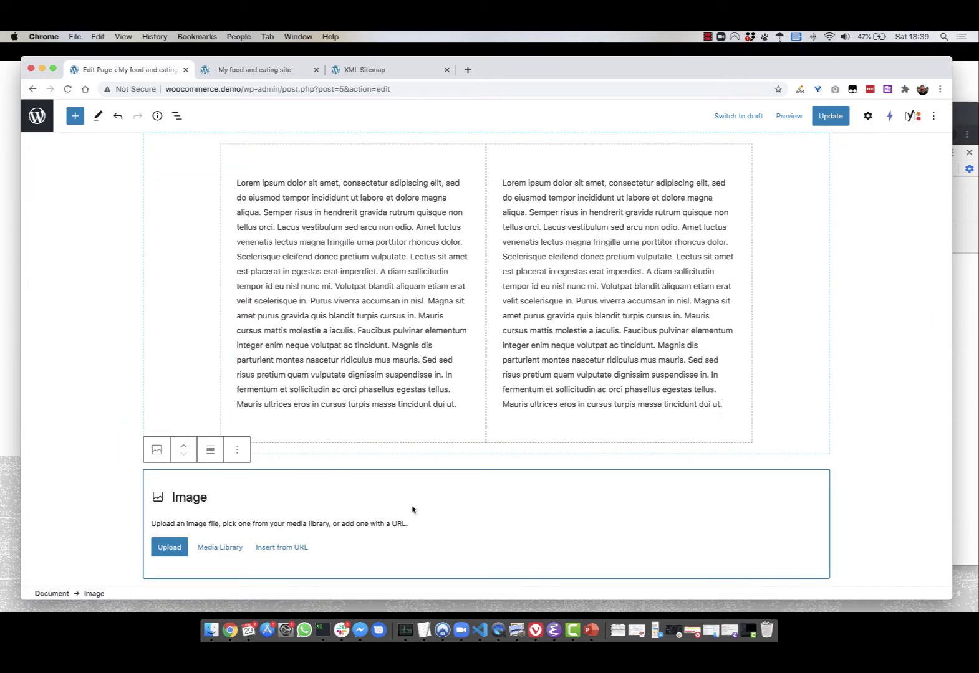
- Remove the empty Image block from below the columns
scroll(413, 508, down, 5)
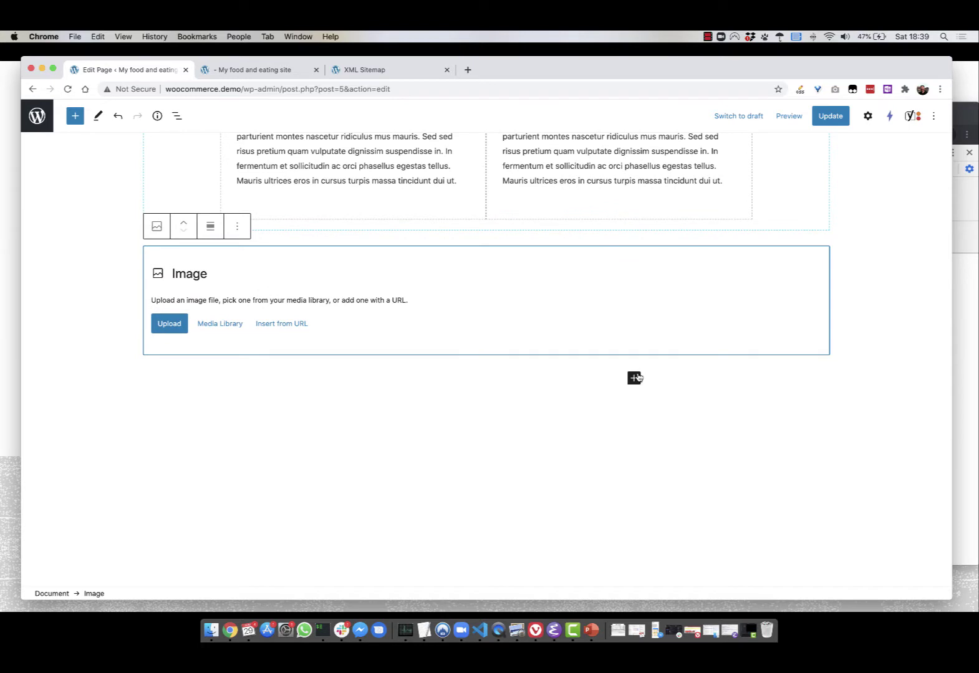
click(237, 227)
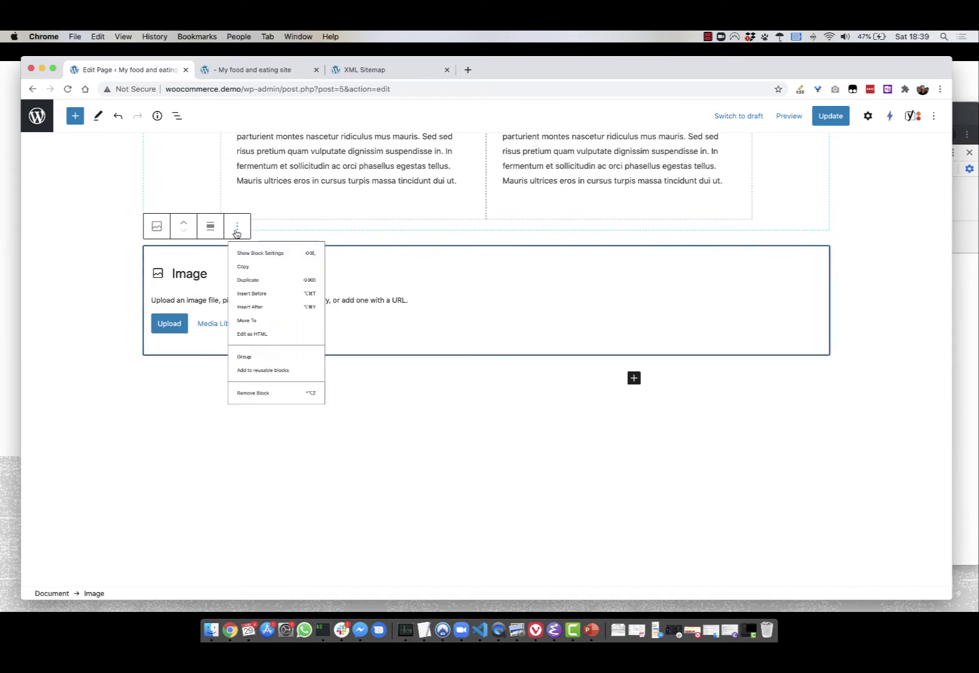
click(279, 468)
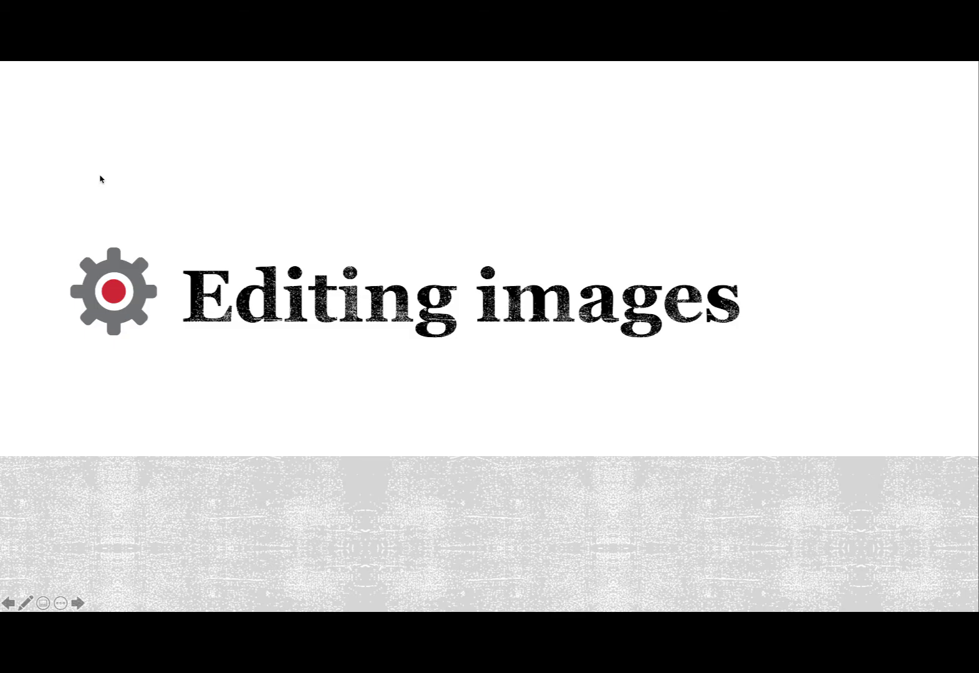
- Switch from the slideshow back to Chrome and add an Image block below the two text columns
key(super+Tab)
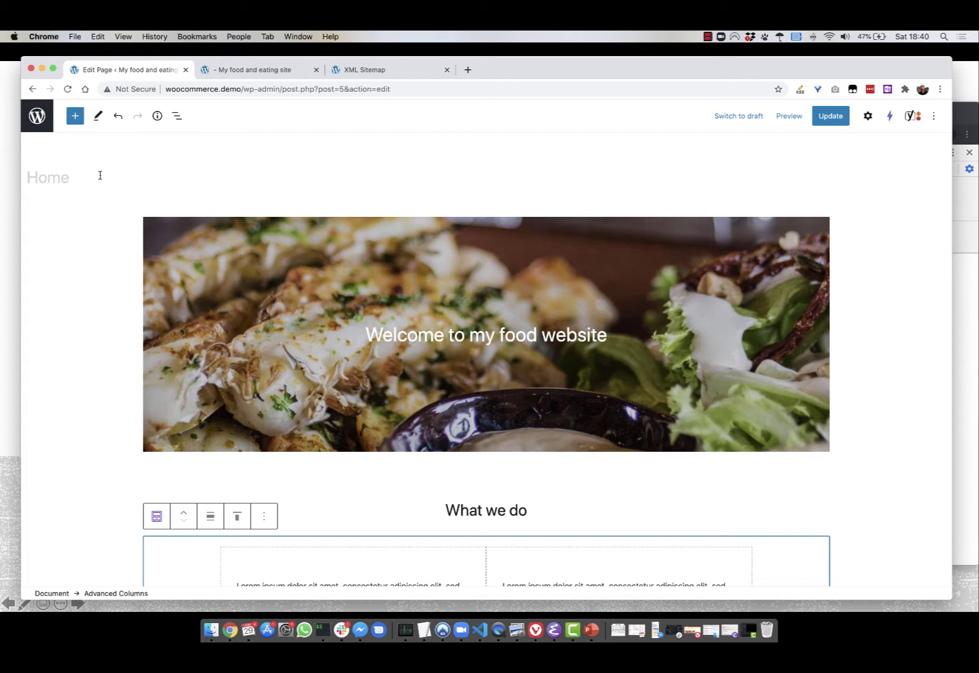
scroll(100, 175, down, 10)
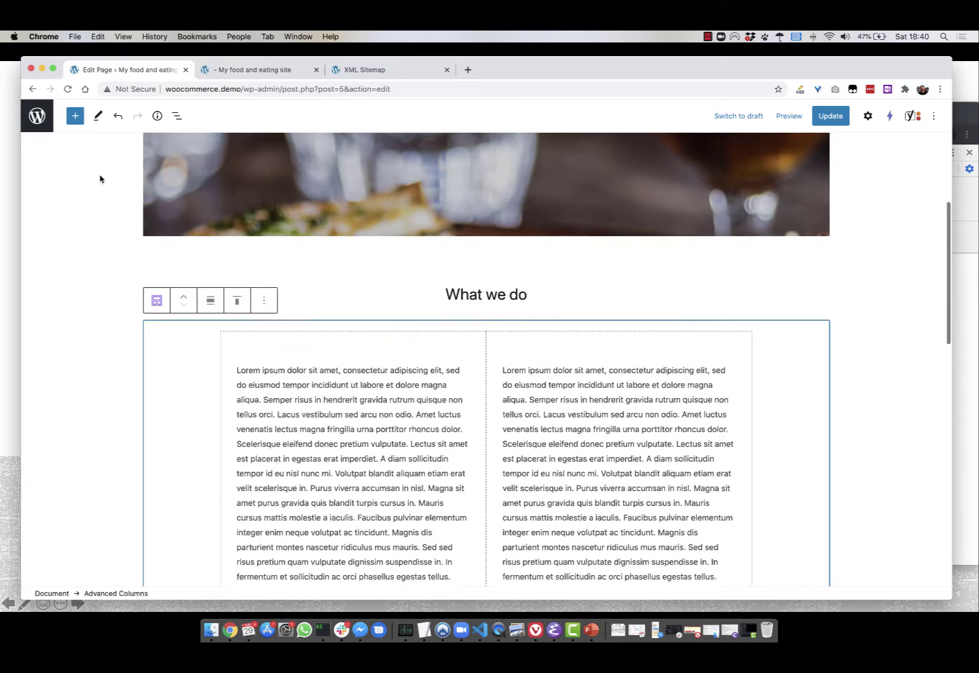
scroll(99, 179, down, 4)
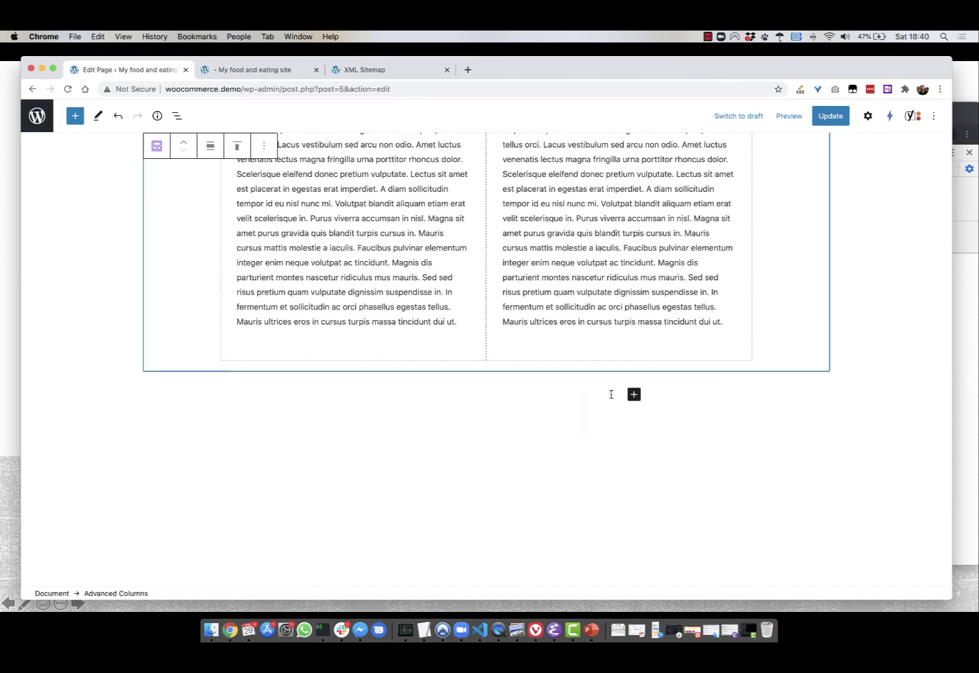
click(633, 397)
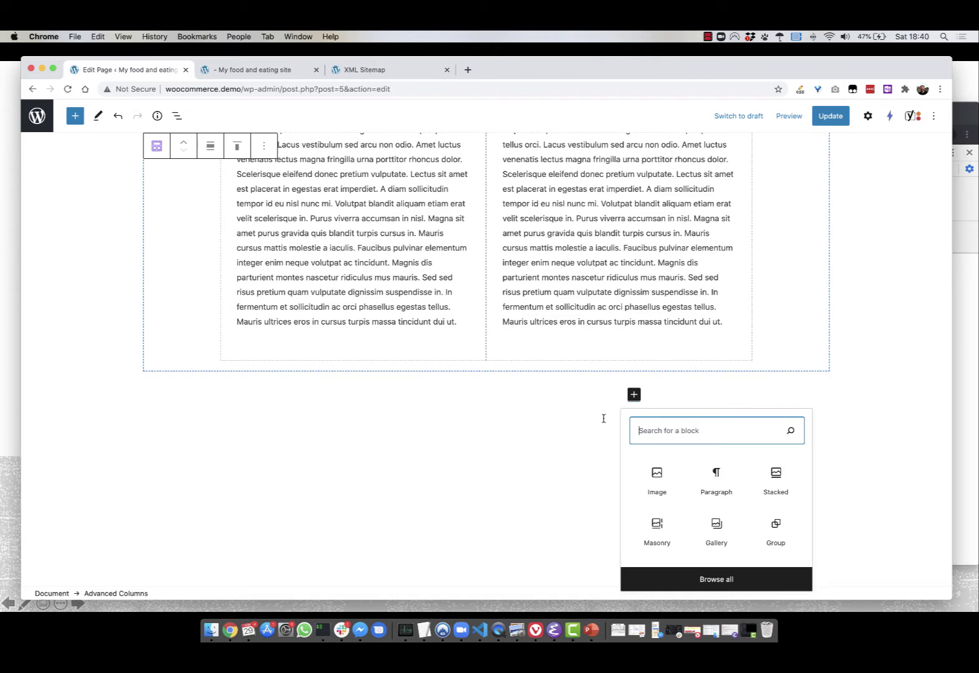
click(657, 480)
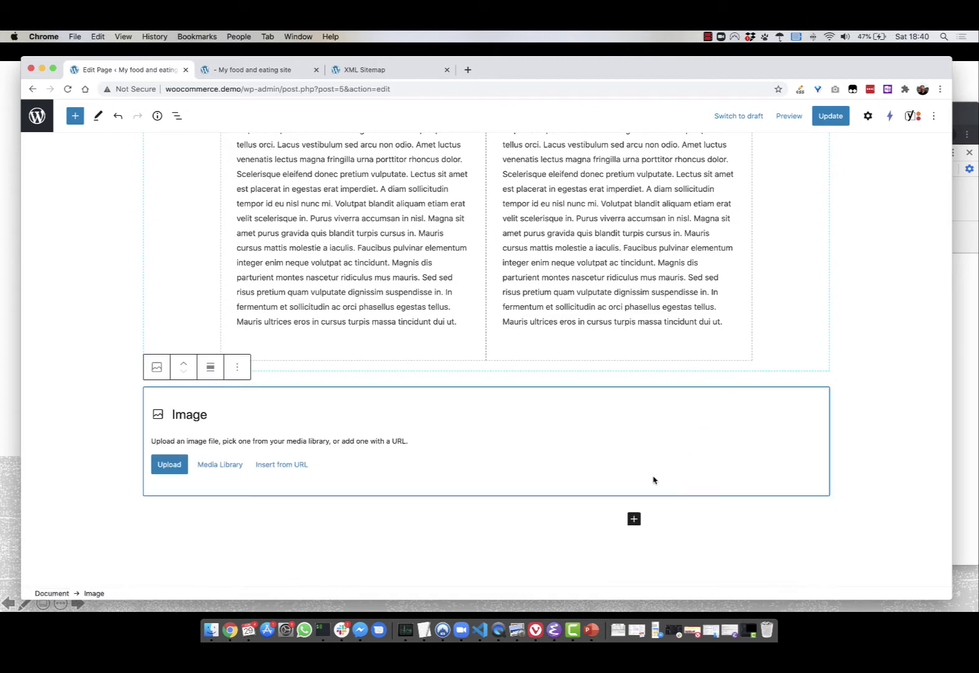
- Fill the empty Image block with the media library photo of women standing at a food table, zrhtqygfg6s-scaled.jpg
click(209, 467)
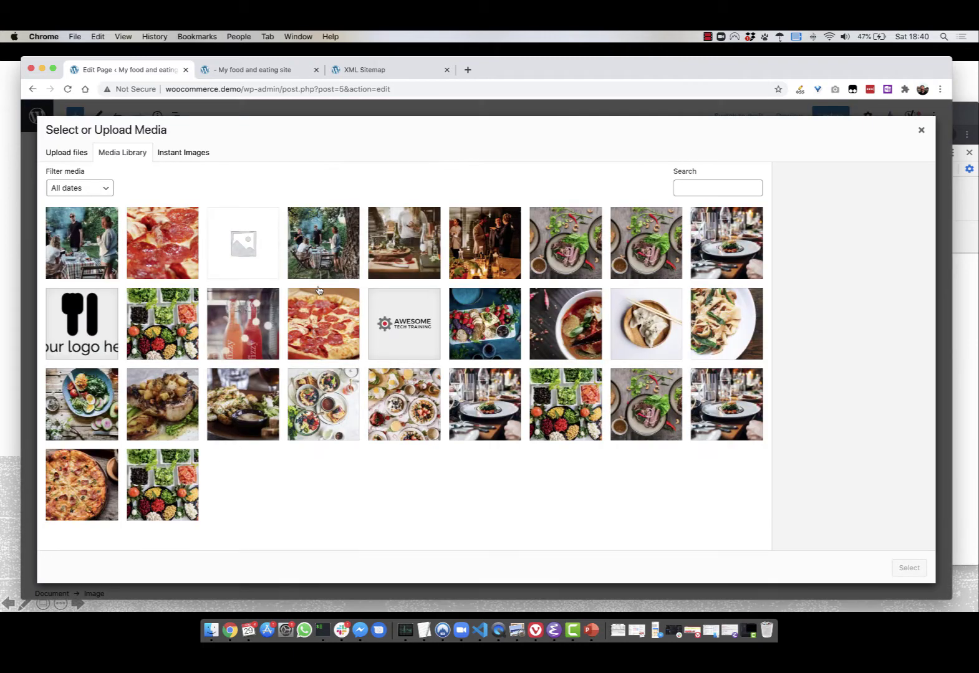
click(391, 260)
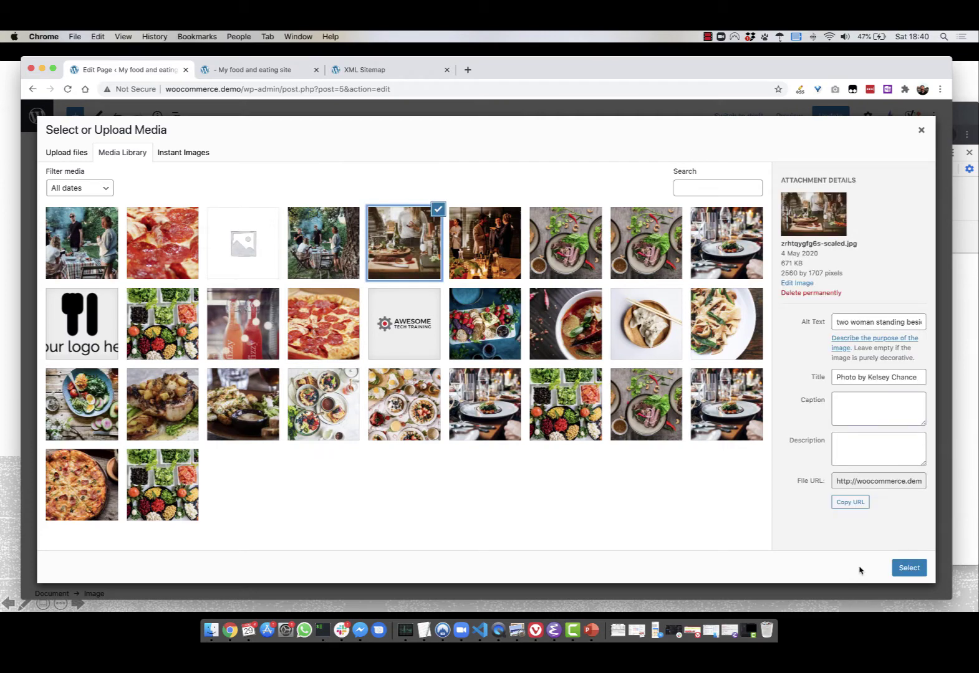
click(906, 568)
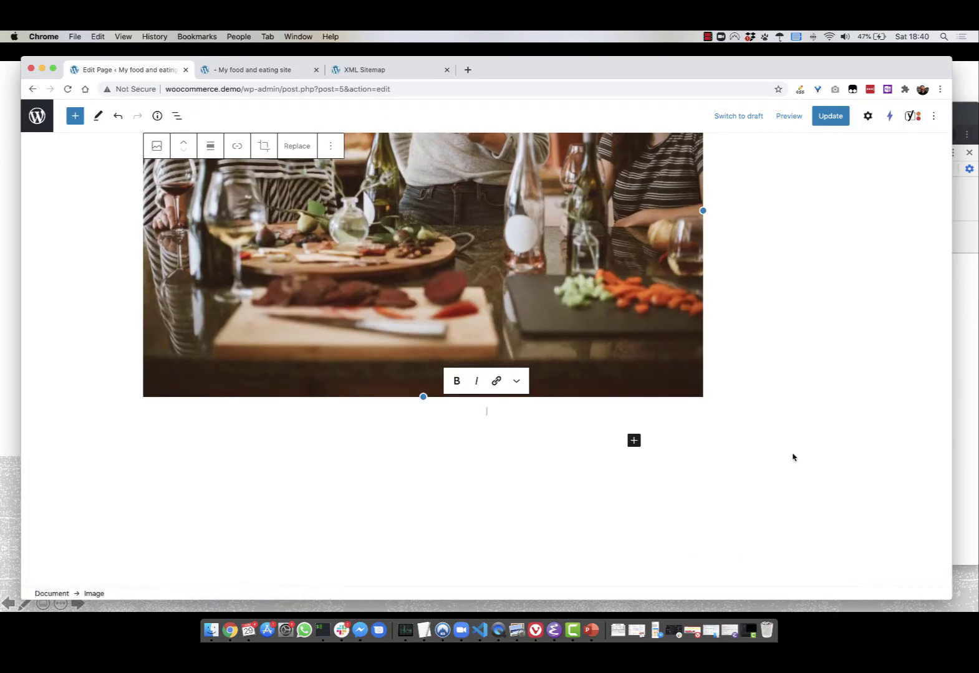
scroll(792, 457, up, 5)
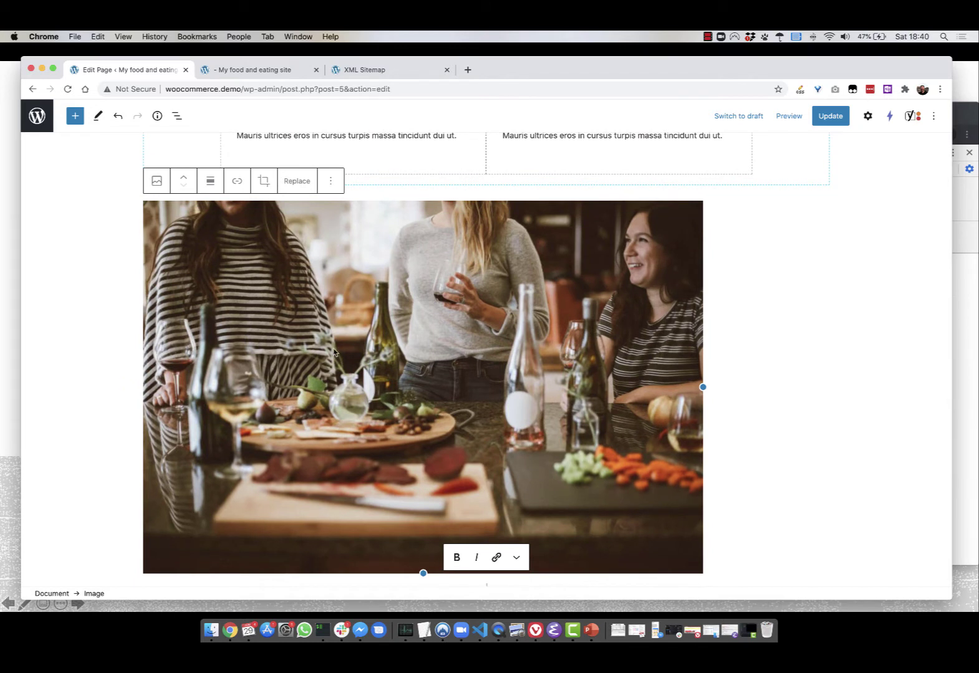
- Start cropping the photo, enlarge and reposition it slightly within the crop frame, and set the landscape aspect ratio to 16:9
click(262, 182)
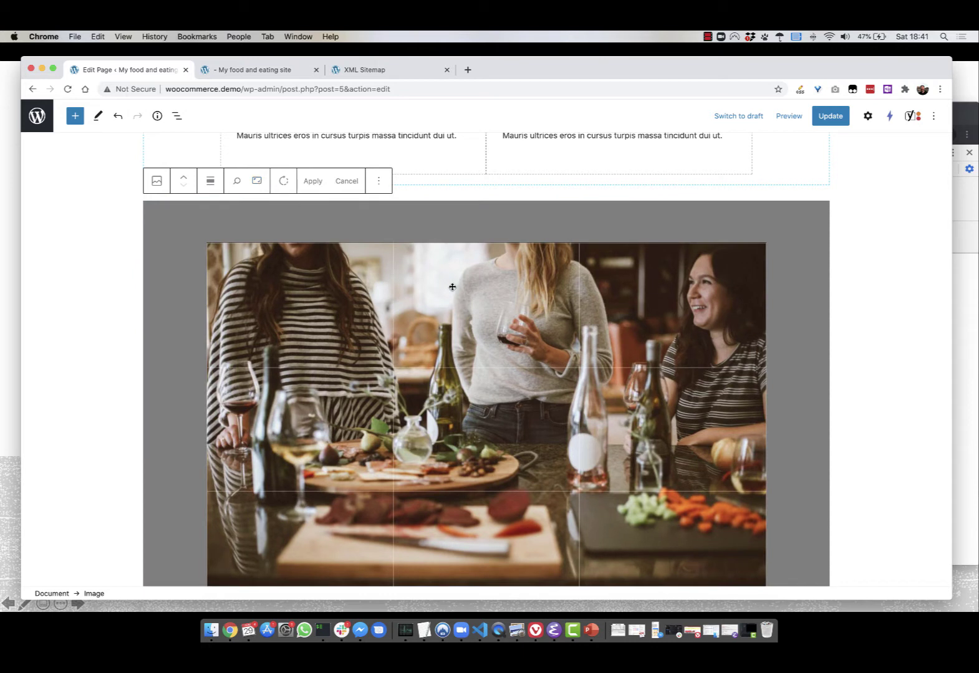
scroll(863, 378, down, 3)
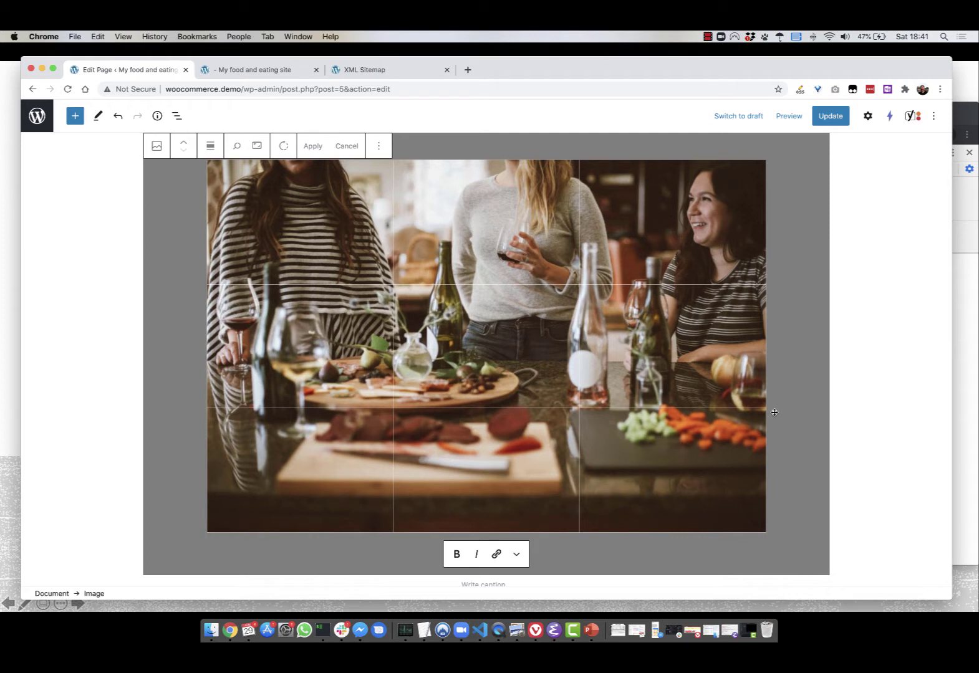
scroll(568, 387, up, 5)
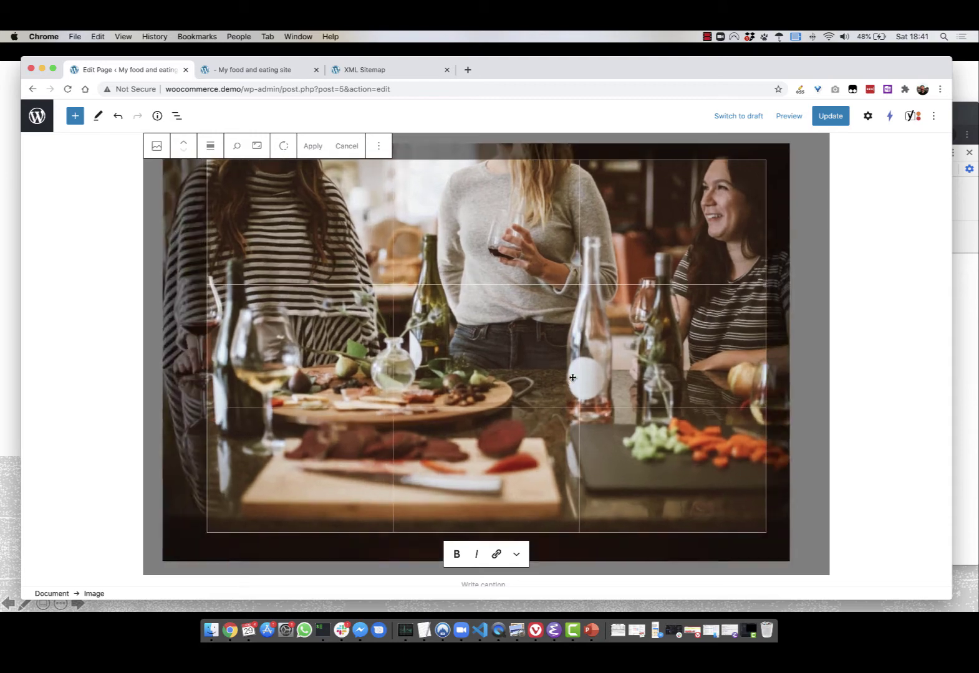
scroll(572, 377, down, 5)
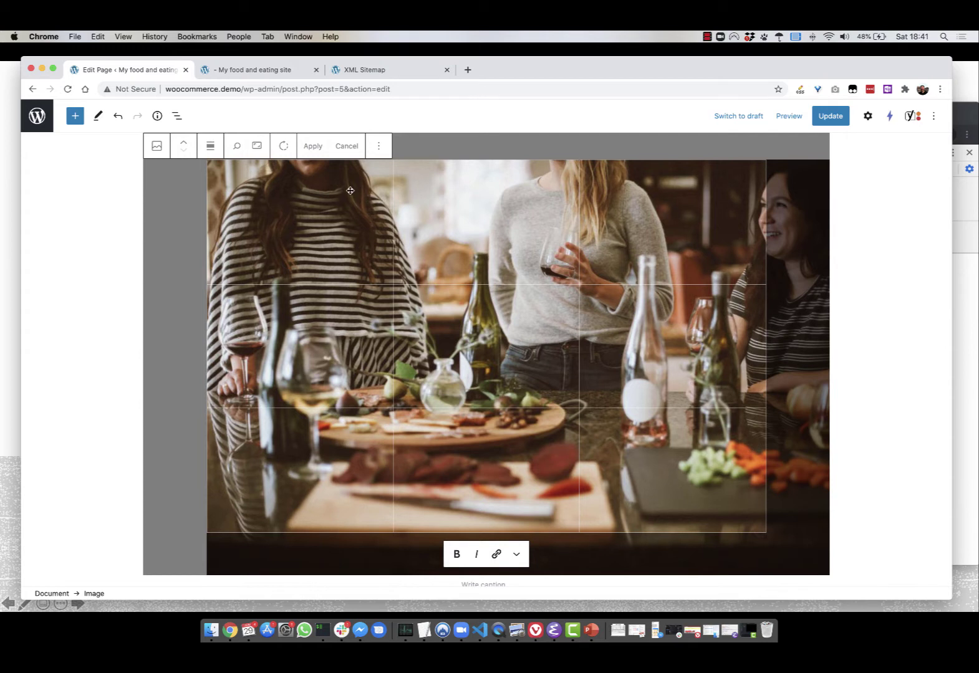
click(256, 145)
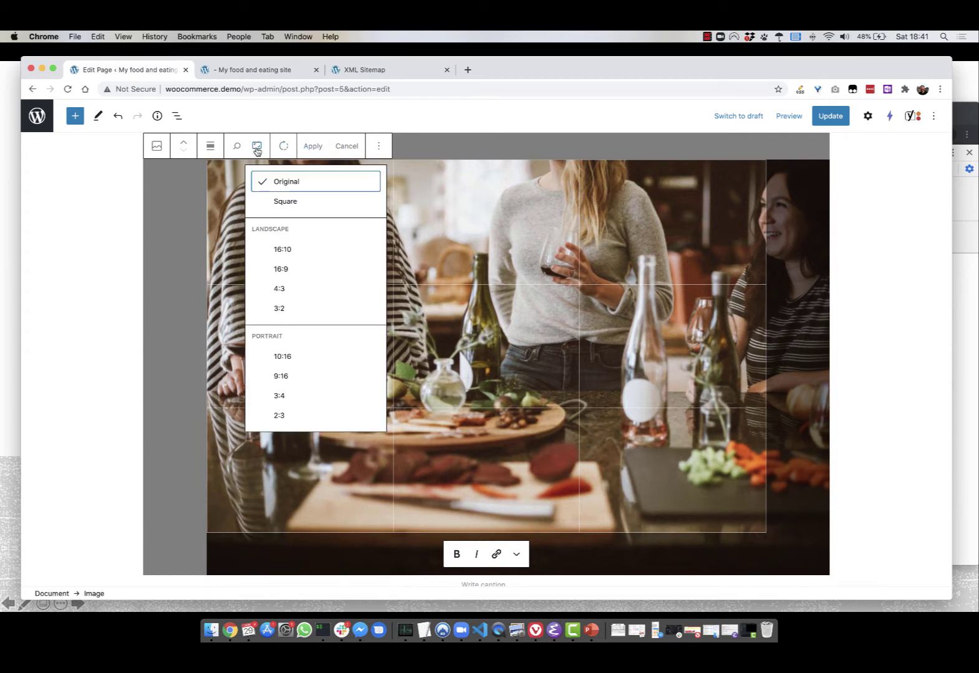
click(280, 269)
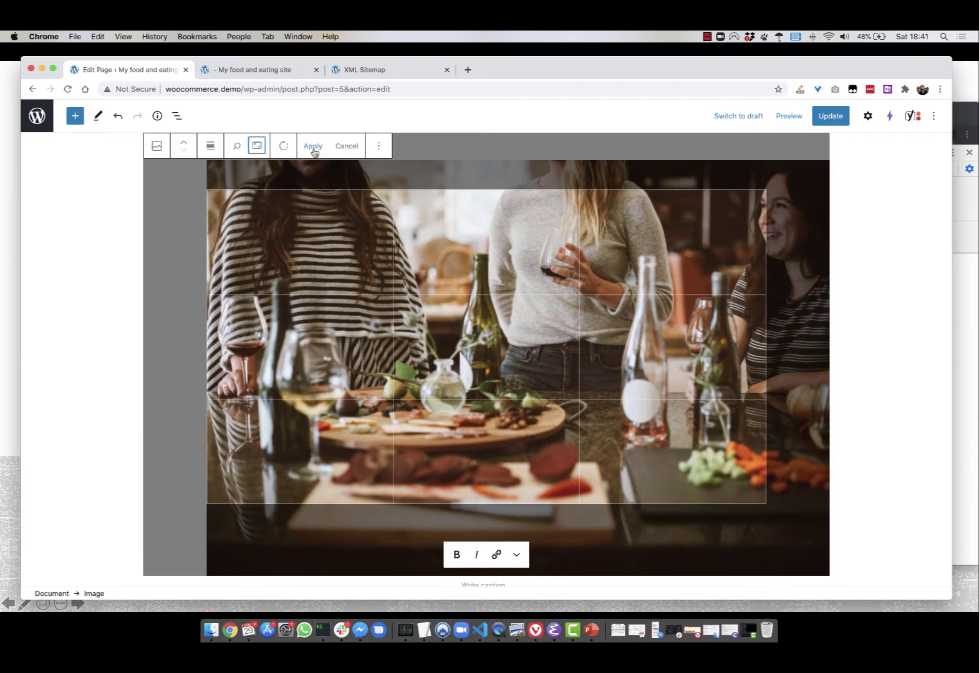
- Rotate the photo in the crop frame in quarter turns through a full circle back to upright
click(283, 147)
click(283, 146)
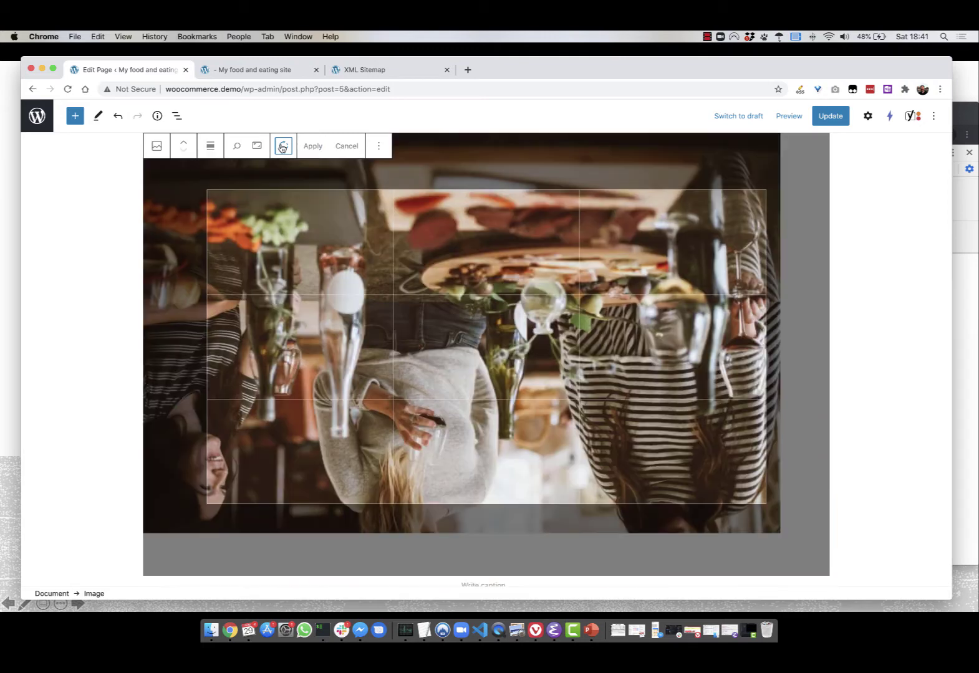
click(283, 146)
click(283, 147)
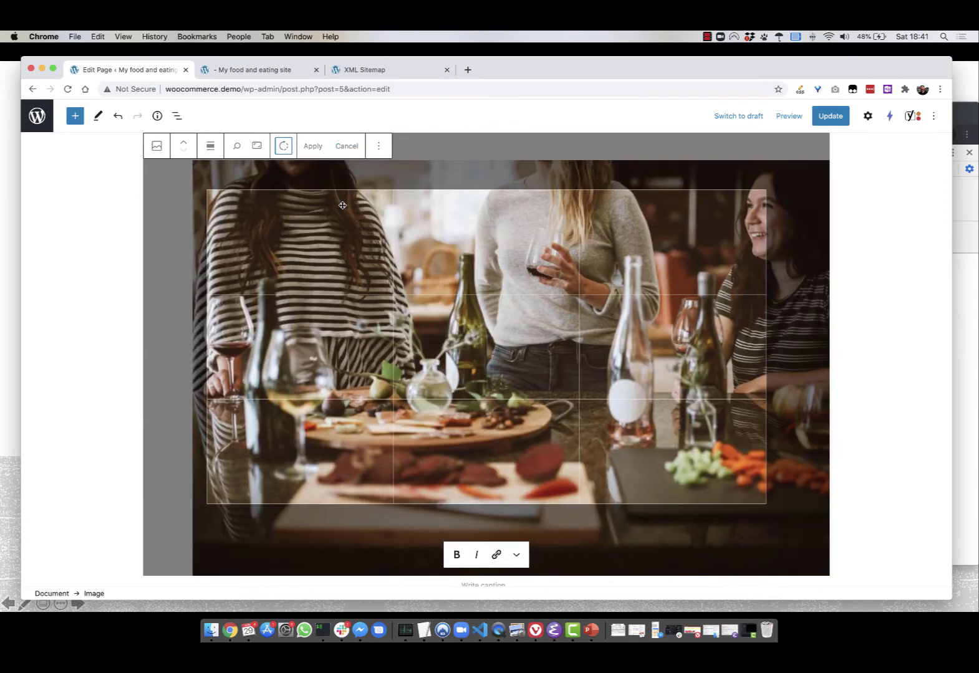
- Apply the 16:9 crop to the photo and look over the page from the image up to the cover
click(312, 148)
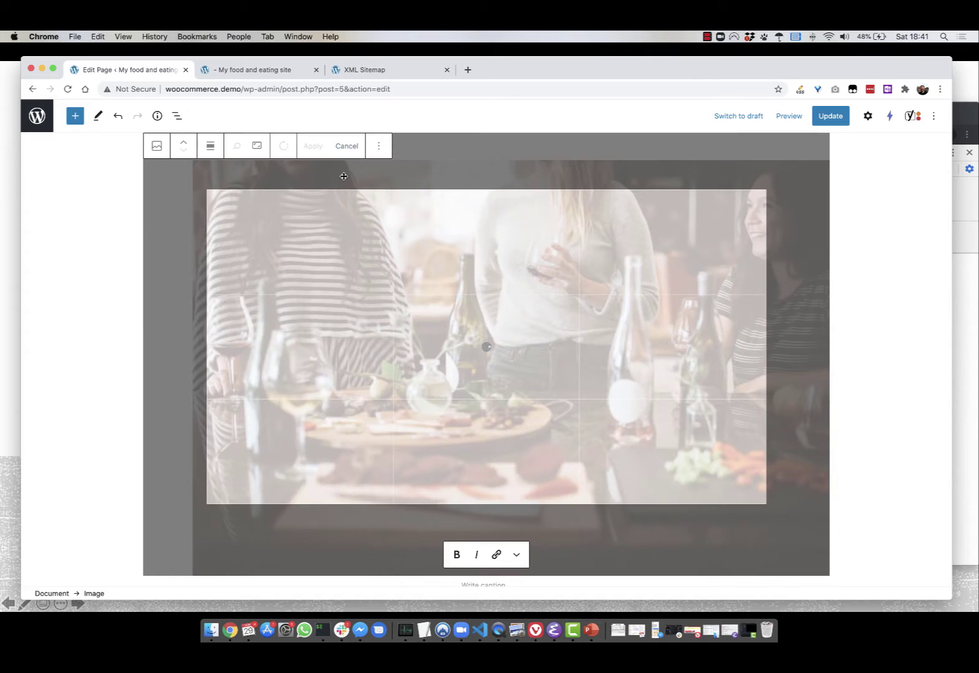
scroll(335, 257, up, 3)
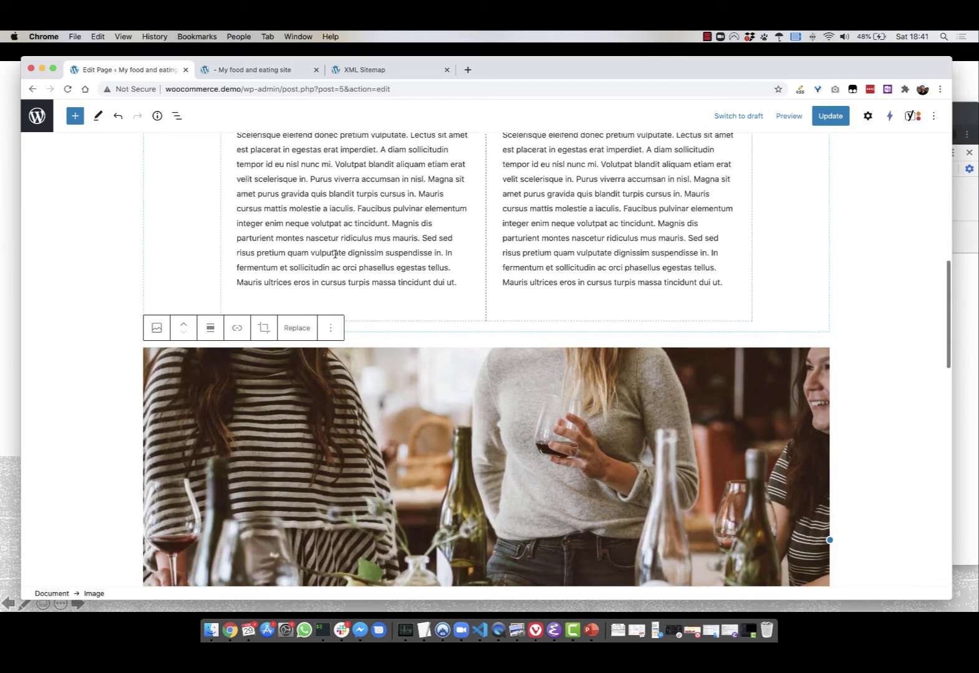
scroll(335, 257, down, 5)
scroll(335, 257, down, 2)
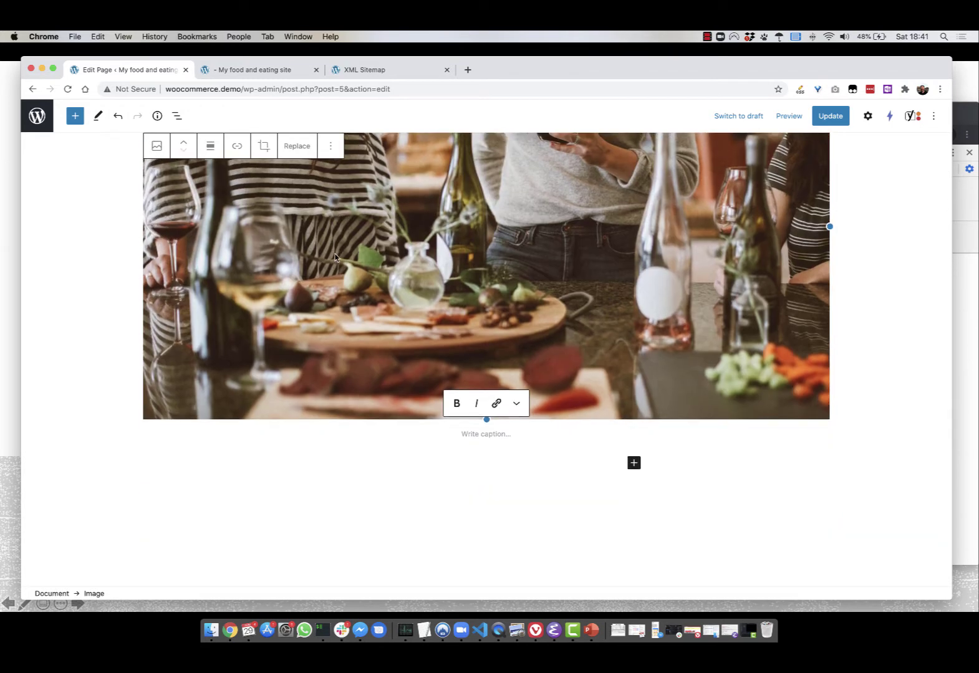
scroll(334, 255, up, 5)
scroll(335, 257, up, 8)
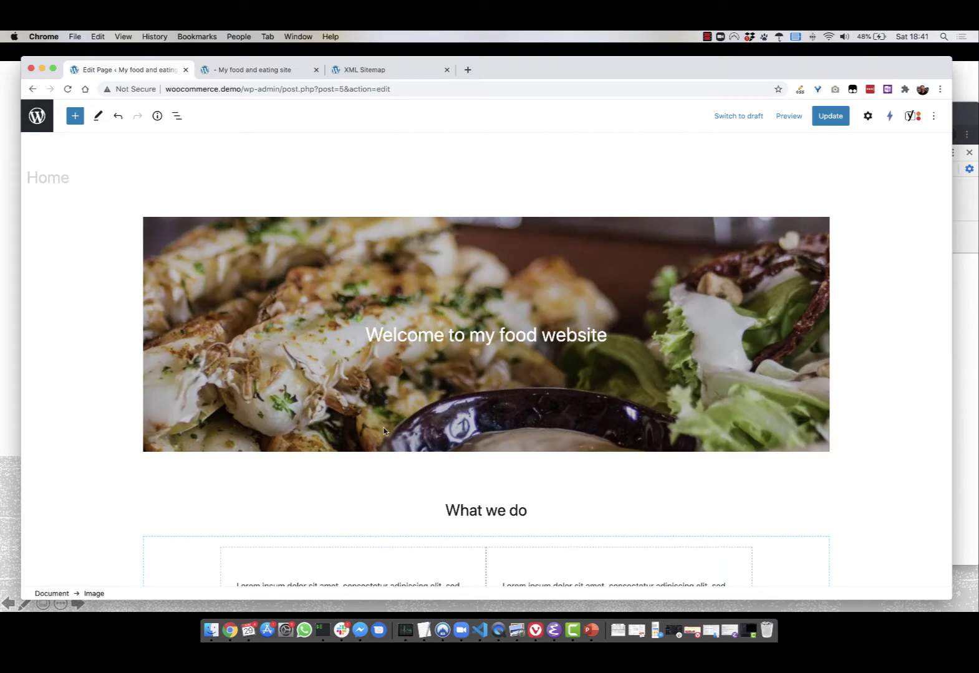
scroll(335, 257, down, 7)
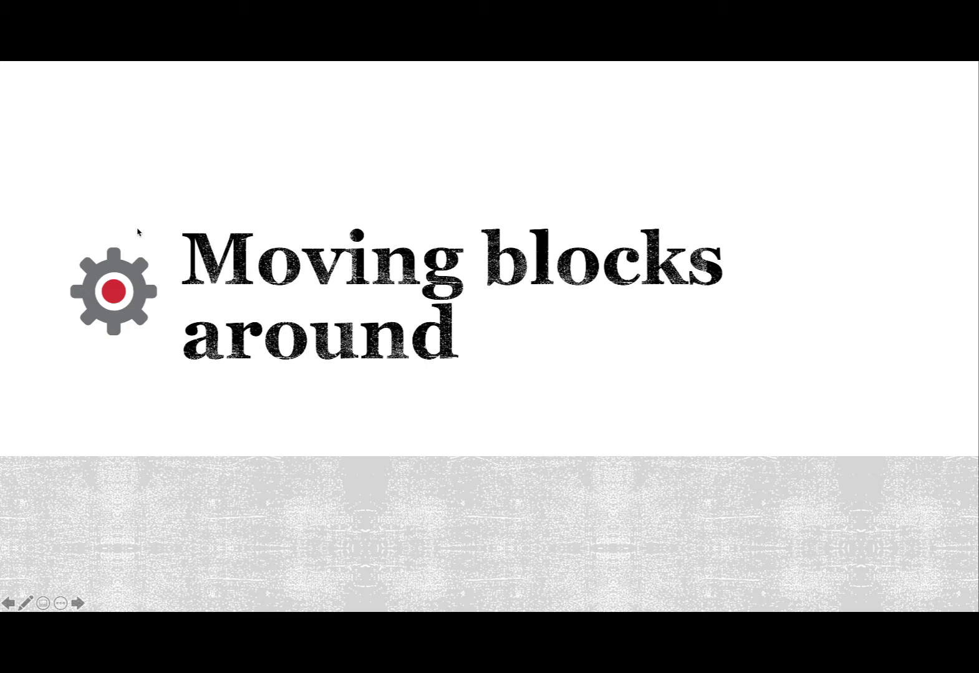
- Switch from the slideshow back to Chrome and select the two-column block below the "What we do" heading
key(super+Tab)
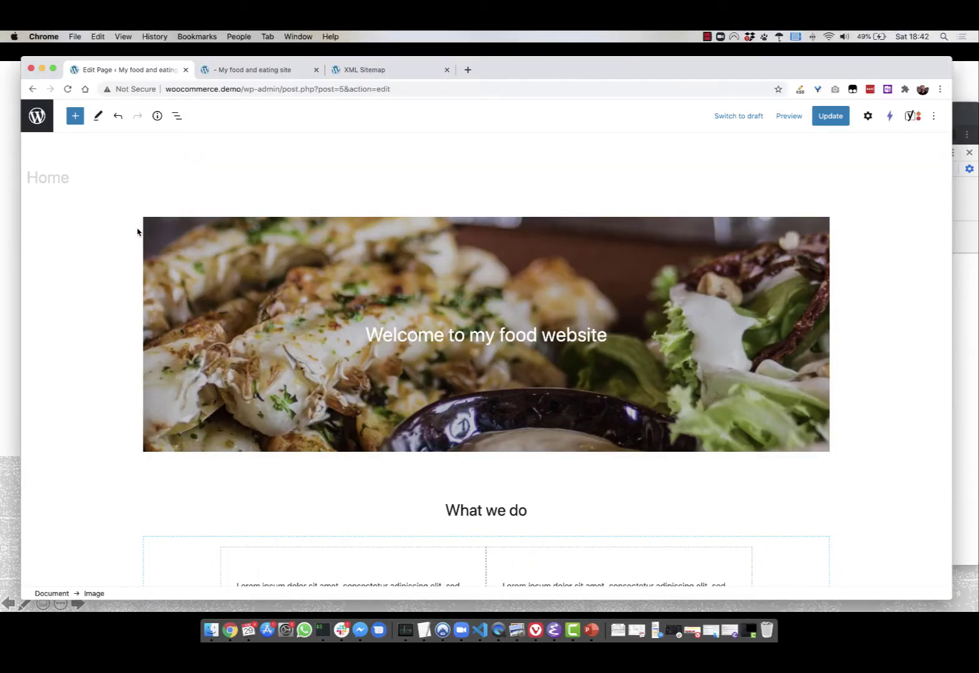
scroll(137, 232, down, 5)
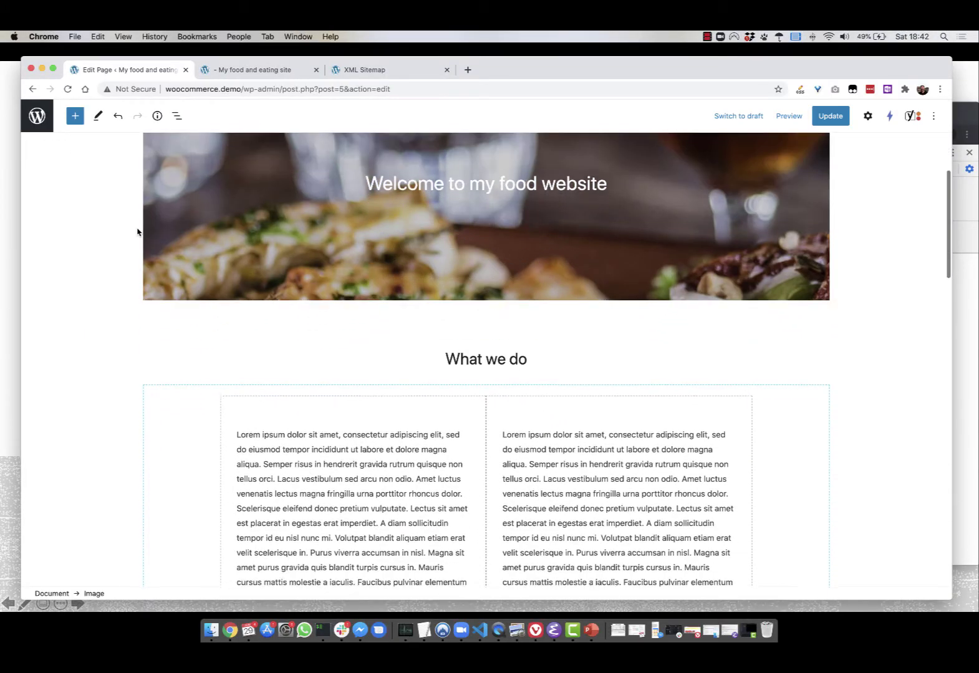
click(200, 340)
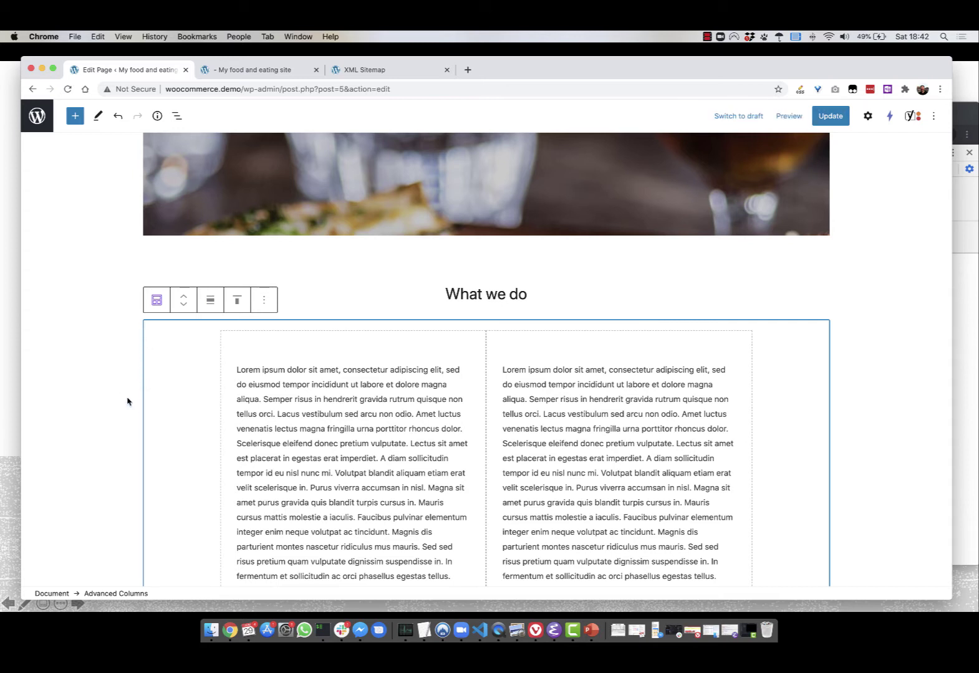
scroll(140, 433, down, 1)
scroll(140, 433, down, 4)
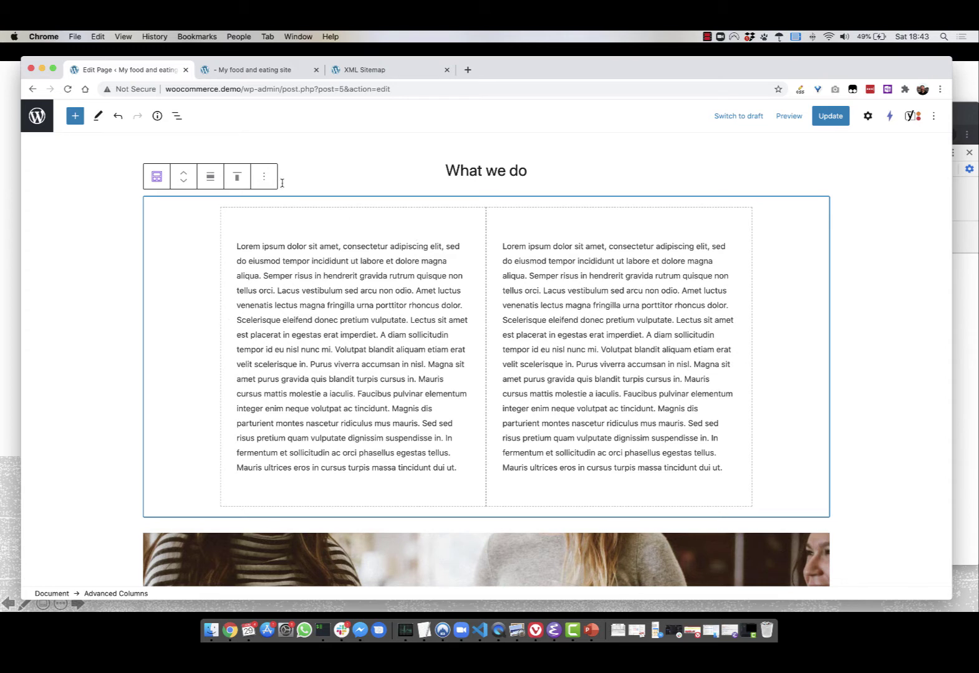
- Move the "What we do" heading down below the two columns and back up above them
click(467, 172)
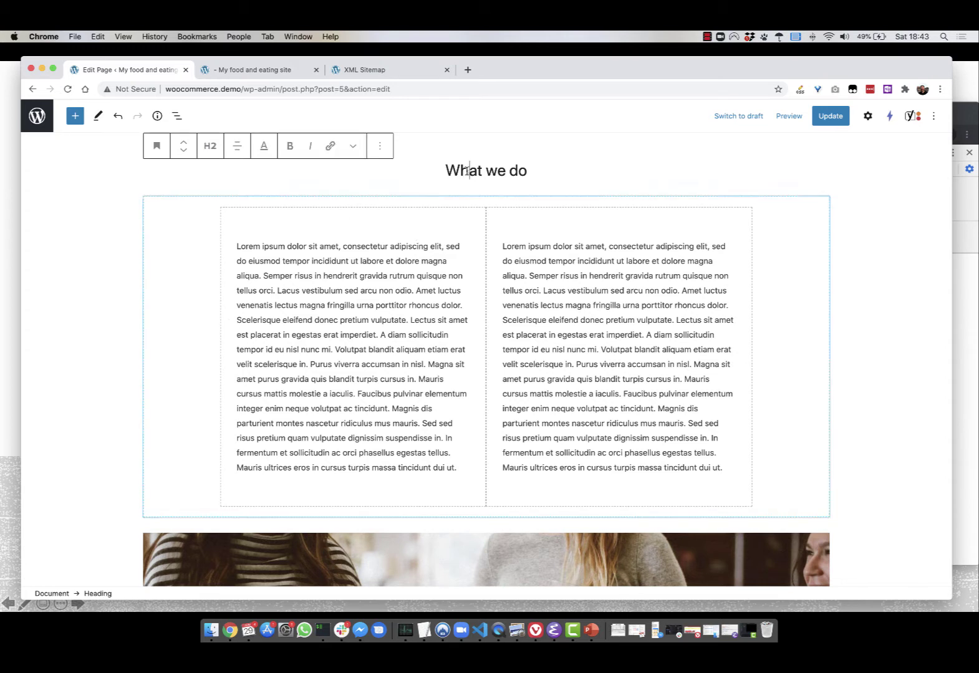
click(184, 153)
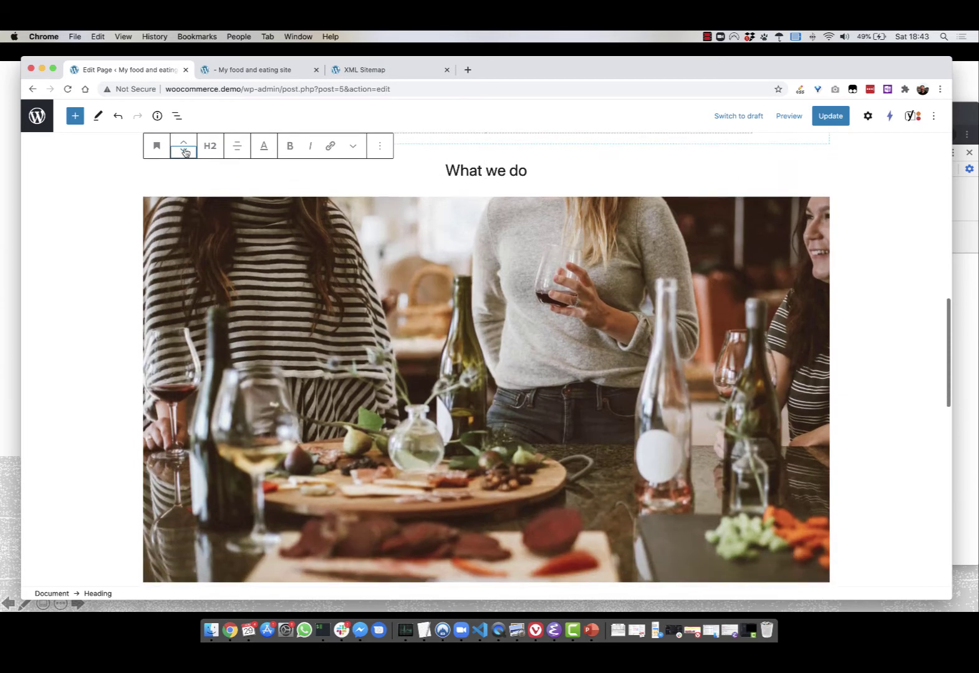
scroll(205, 223, up, 3)
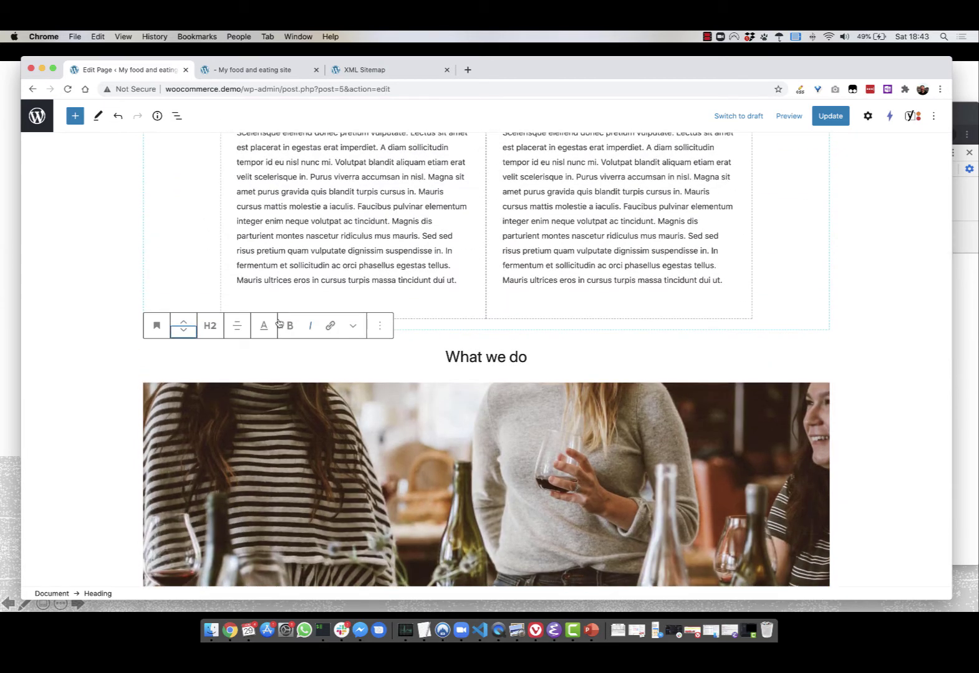
click(186, 322)
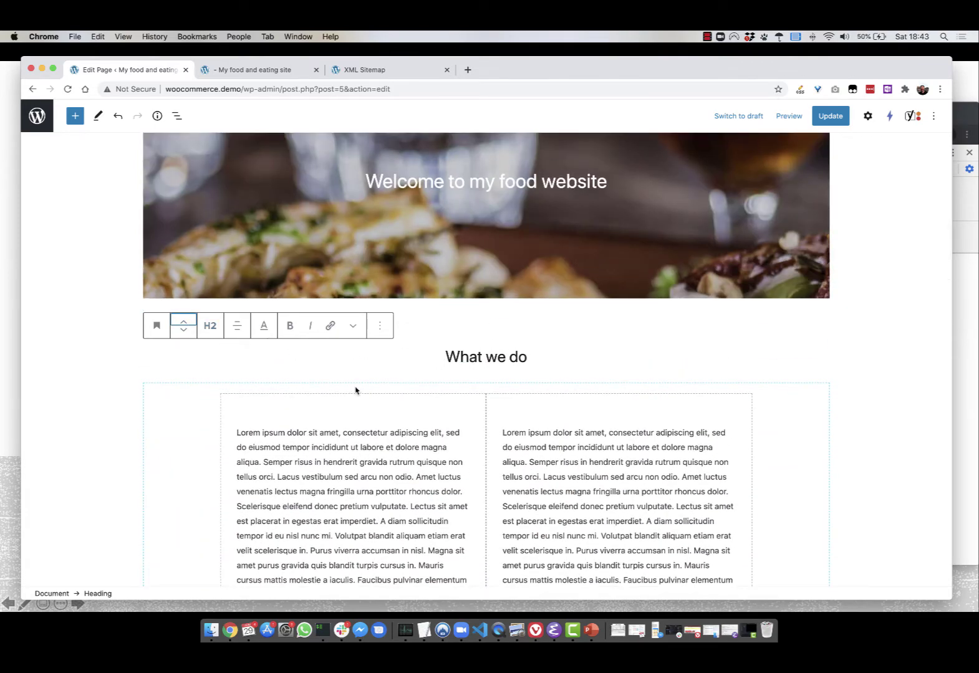
- Shrink the image below the columns in two stages to less than half of the content width
scroll(355, 387, down, 10)
scroll(355, 387, down, 5)
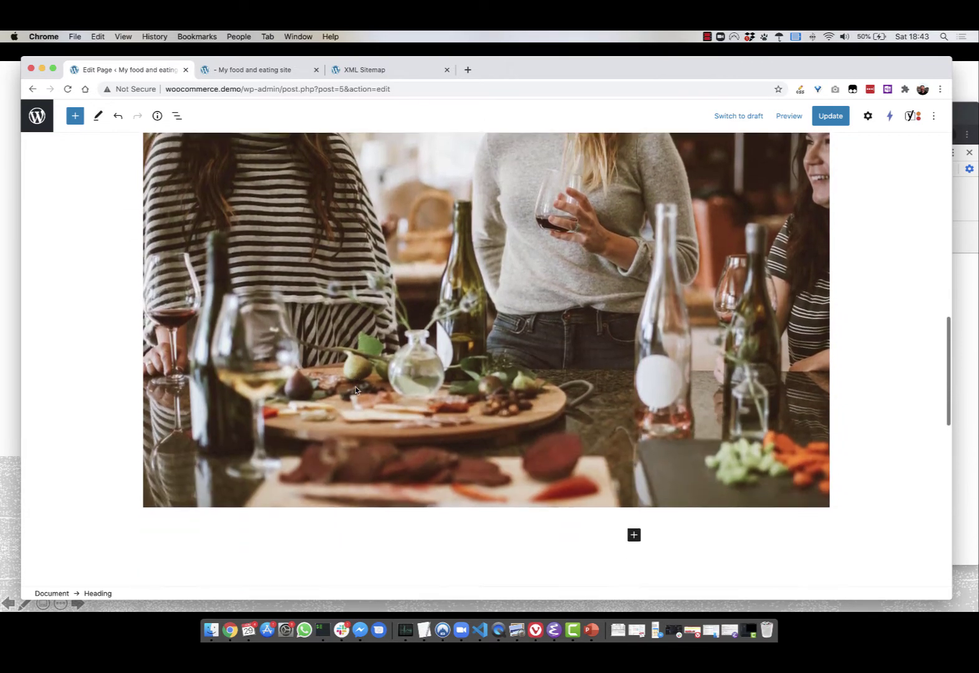
click(842, 465)
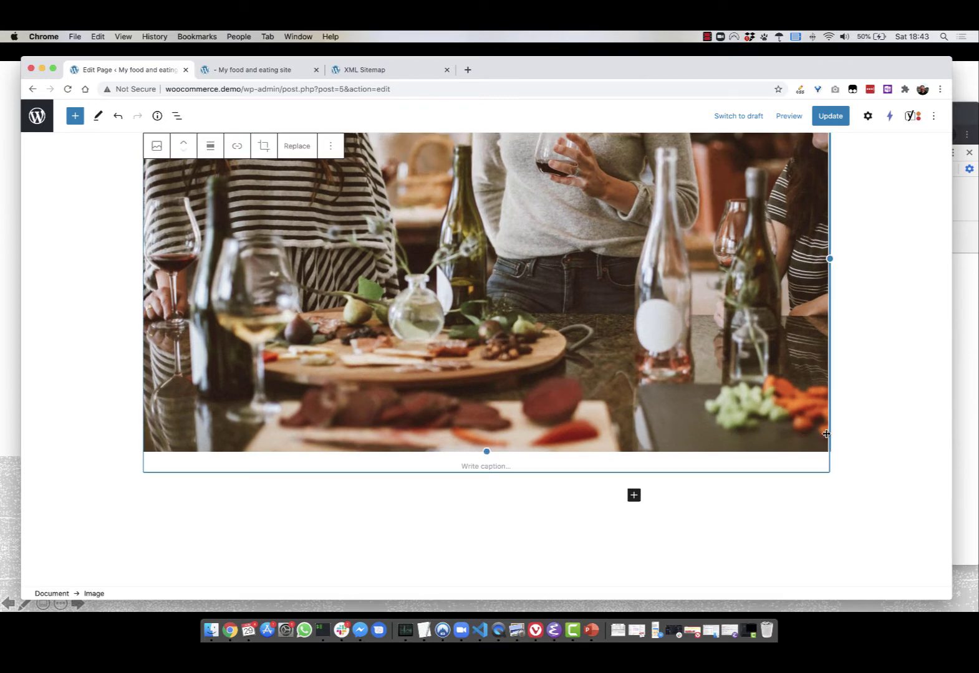
drag(830, 258, 687, 258)
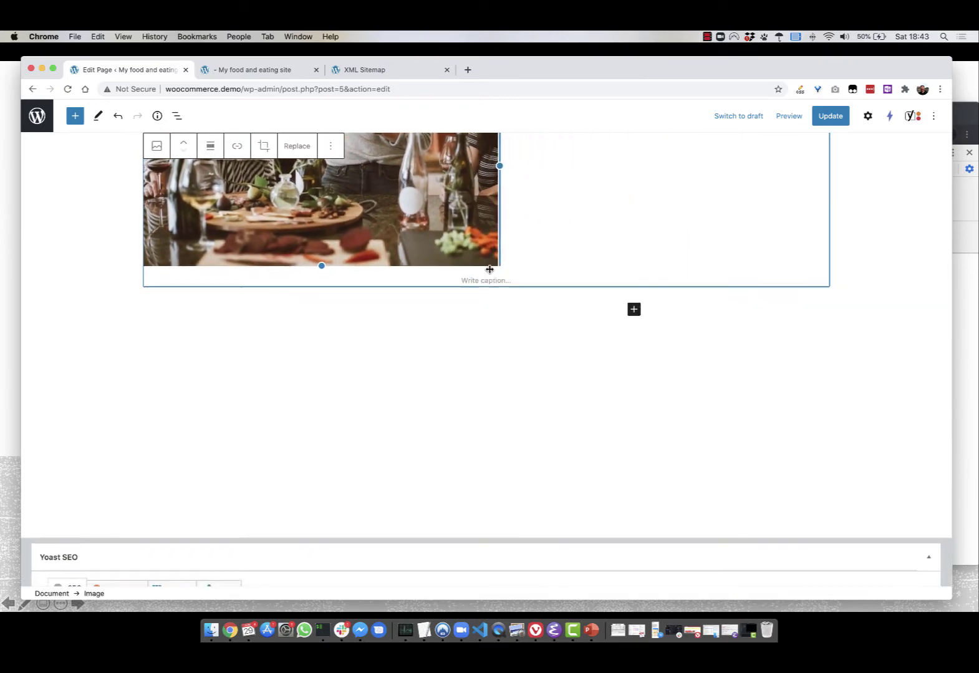
scroll(647, 301, up, 5)
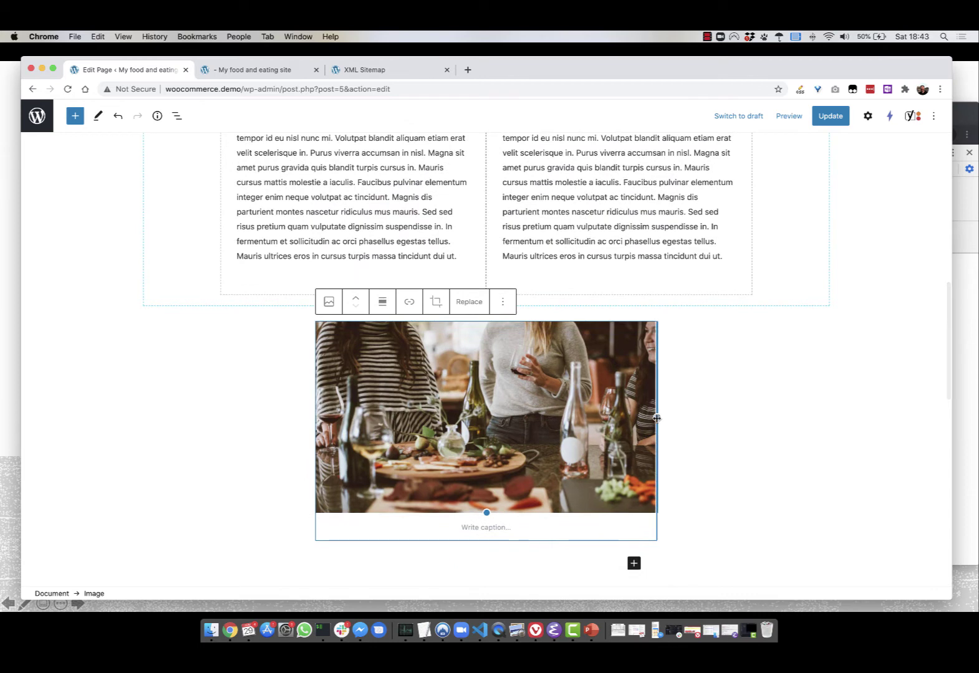
drag(657, 416, 627, 405)
scroll(697, 409, up, 2)
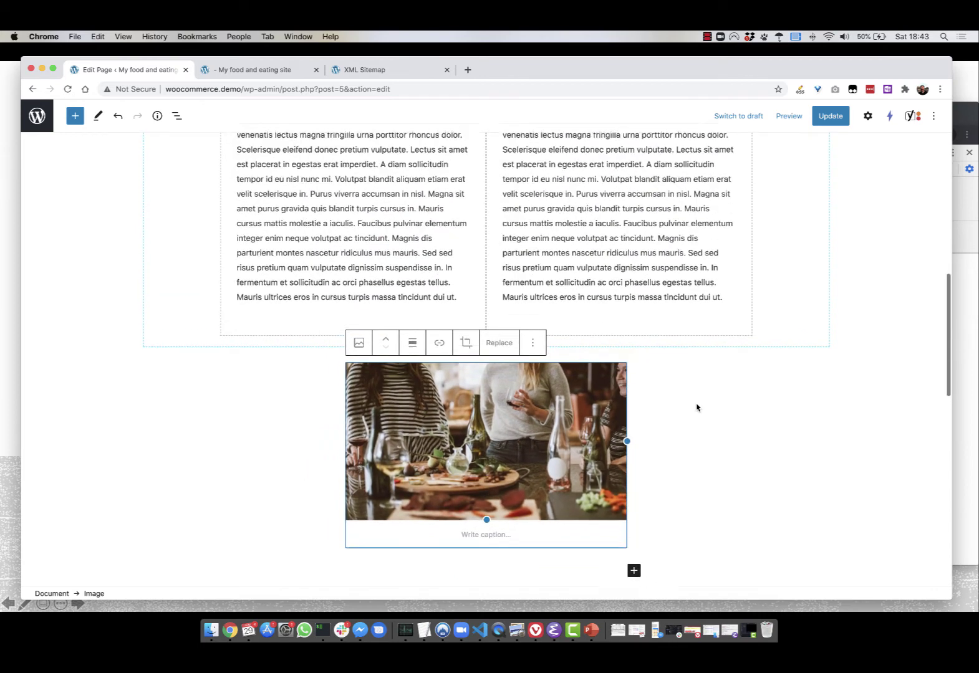
- Move the image into the second column above its text, and bring it back out below the two-column block
drag(388, 353, 652, 346)
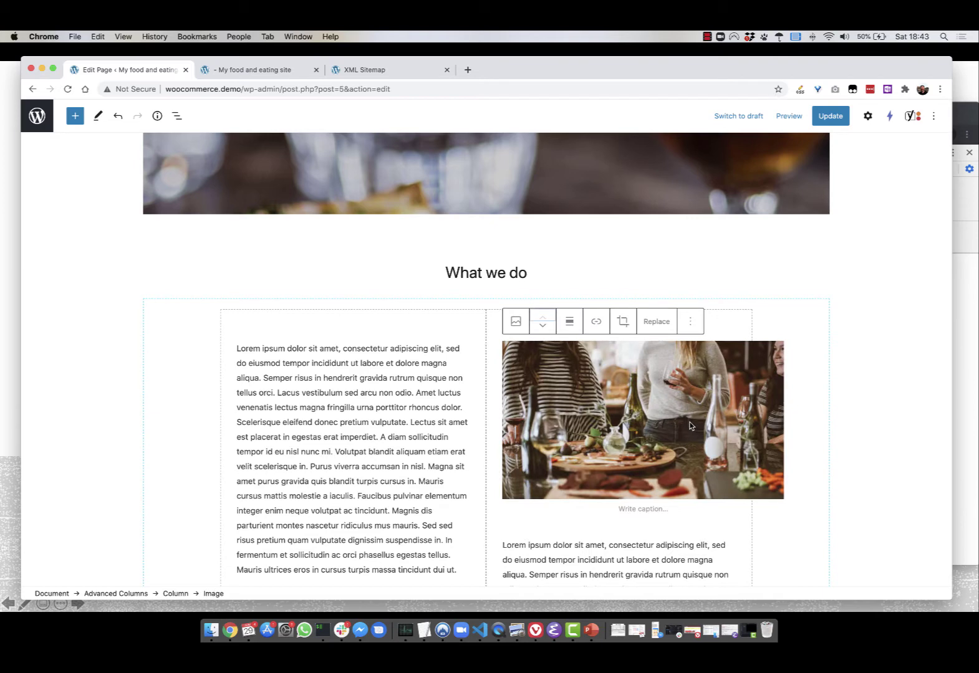
scroll(612, 443, down, 4)
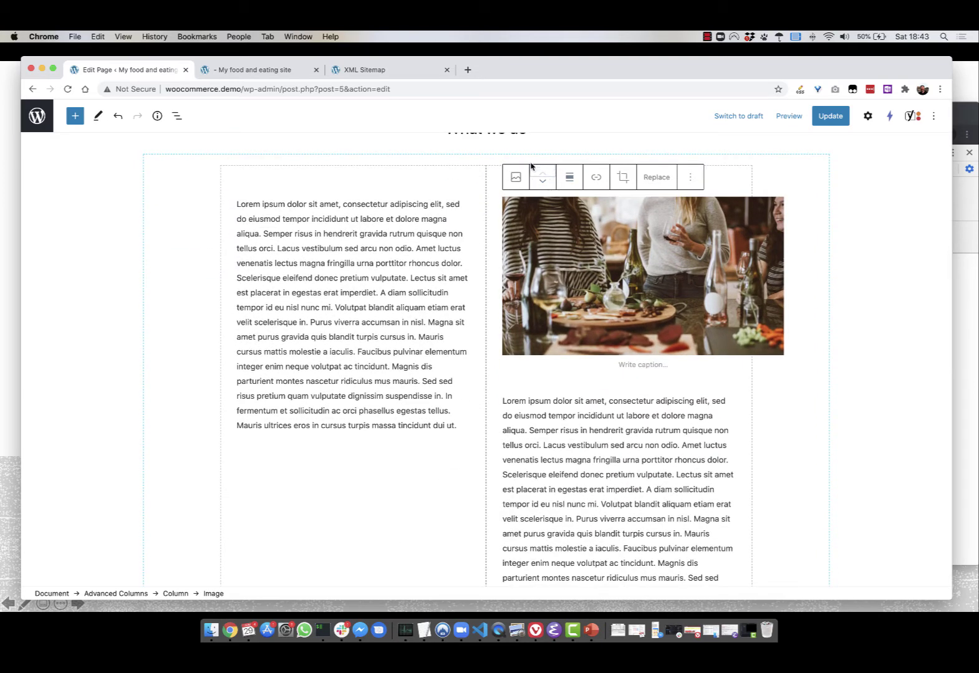
drag(542, 177, 534, 206)
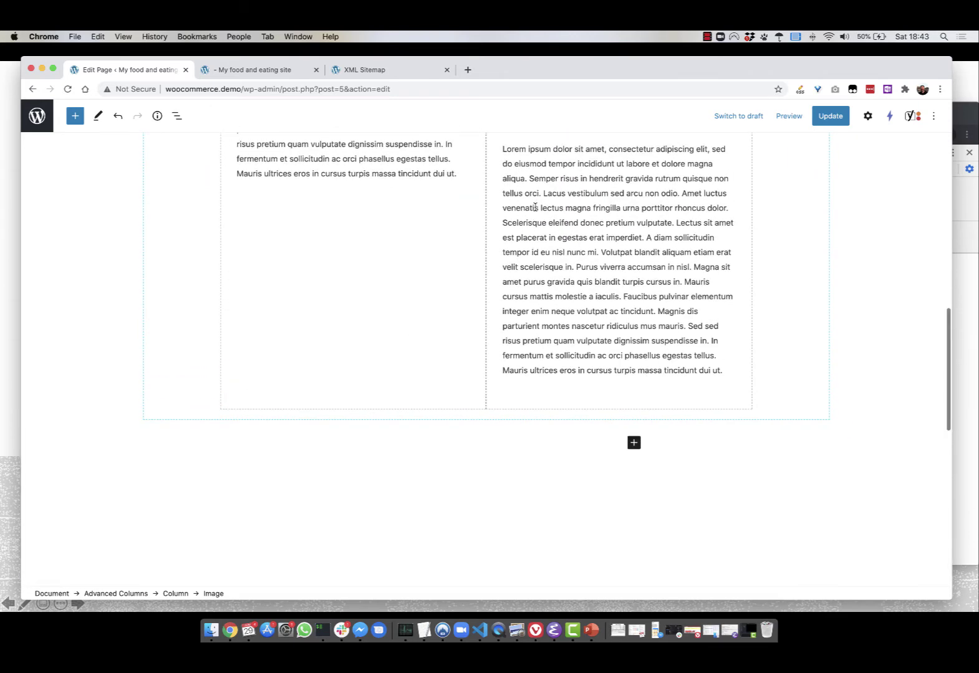
drag(545, 164, 524, 199)
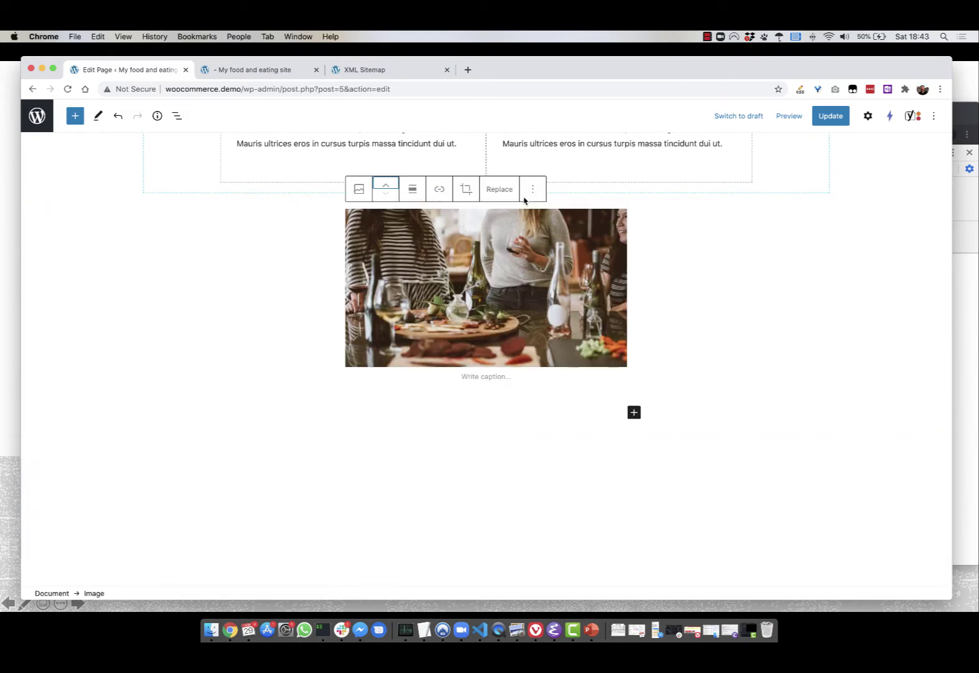
- Move the image block up one place so it sits directly above the two-column block
click(386, 185)
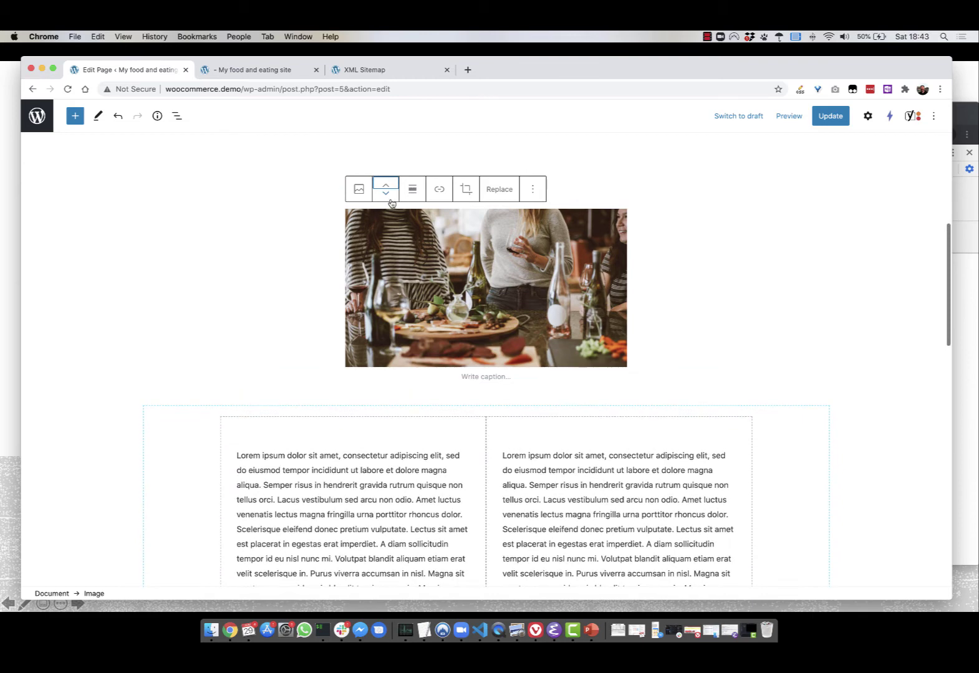
- Move the image block down one place from above the two-column block
click(387, 195)
click(233, 298)
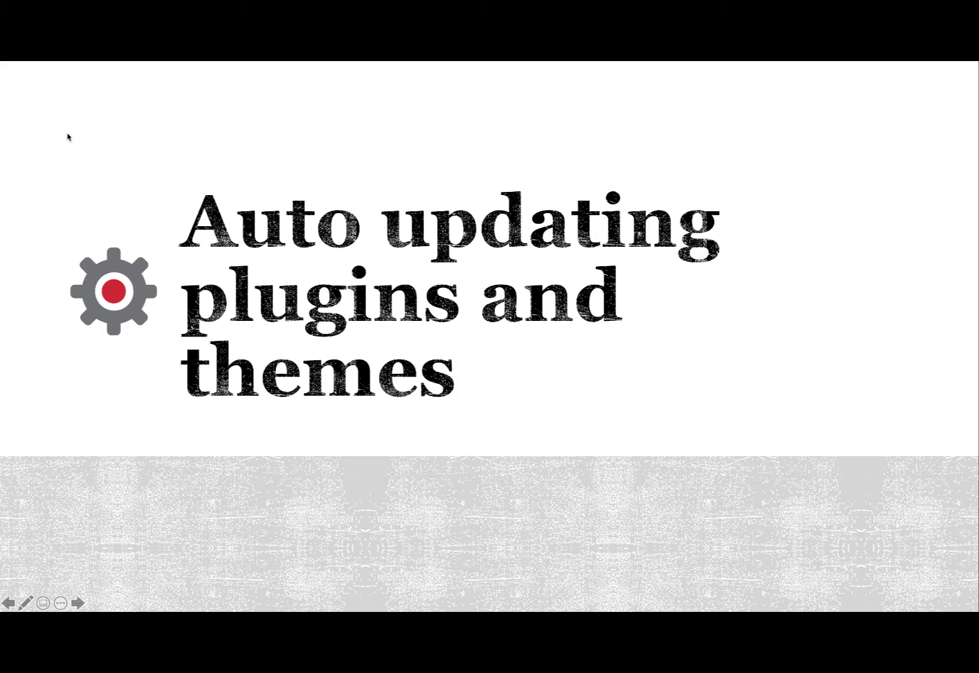
- Switch to Chrome and open the list of installed plugins from the site's dashboard
key(super+Tab)
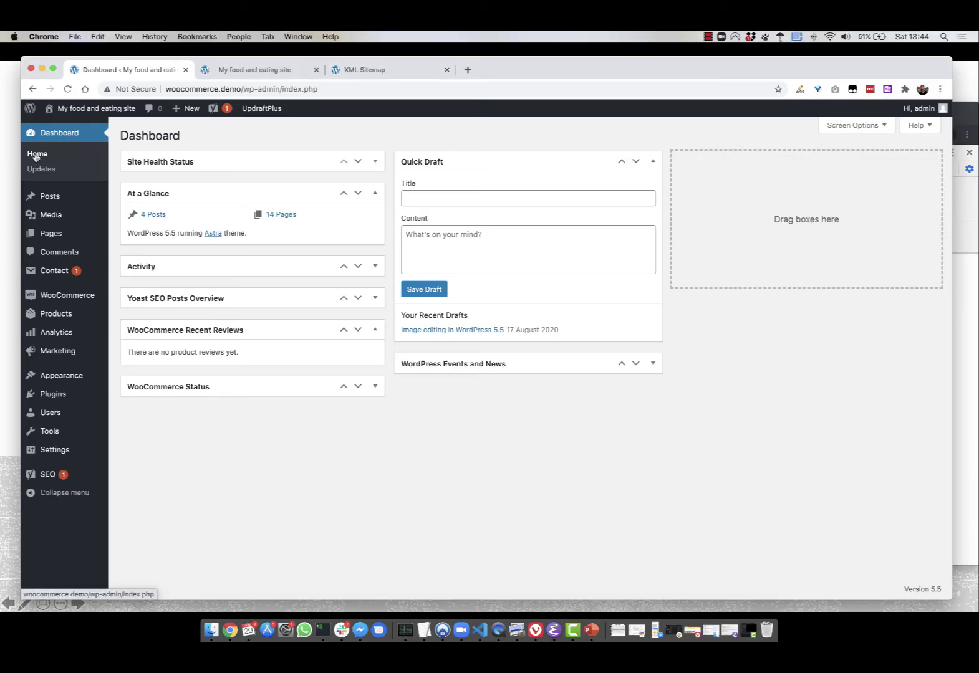
mouse_move(63, 394)
click(145, 396)
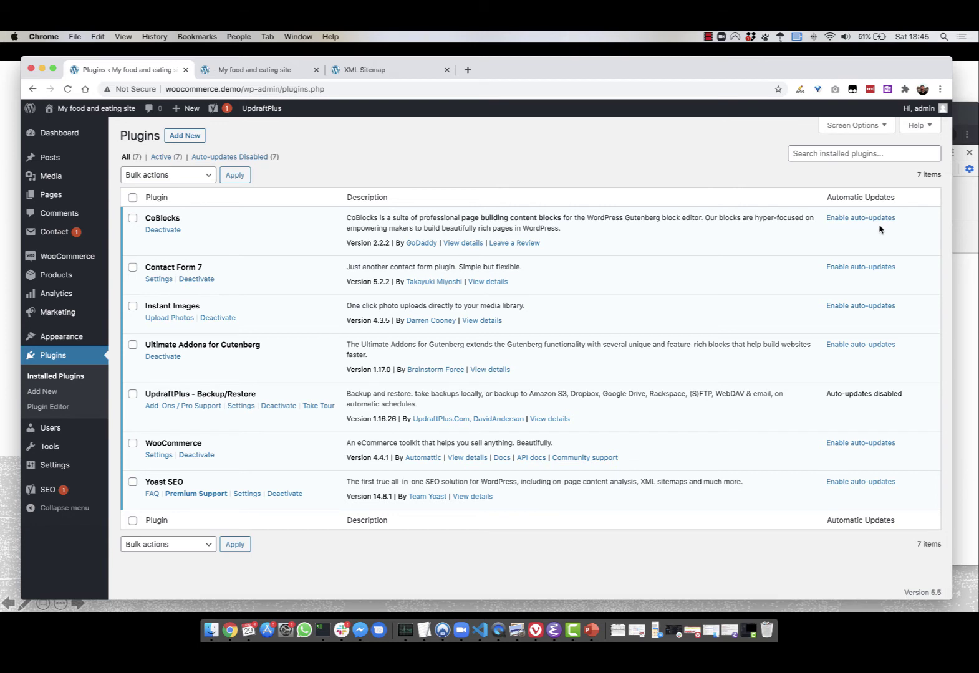
- Enable auto-updates for the CoBlocks plugin and disable them again
click(840, 218)
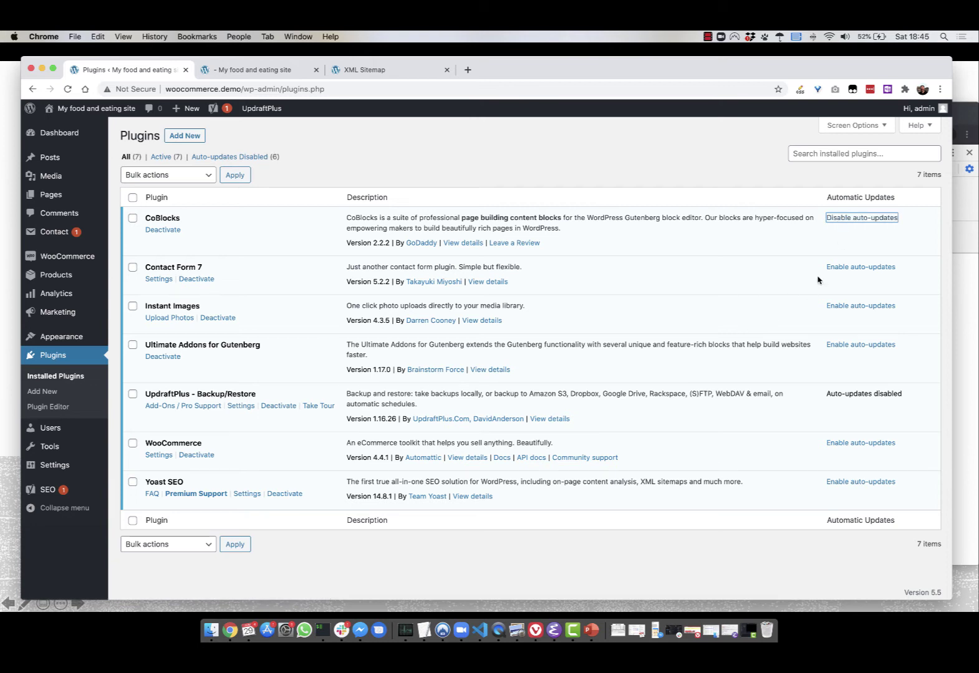
click(820, 196)
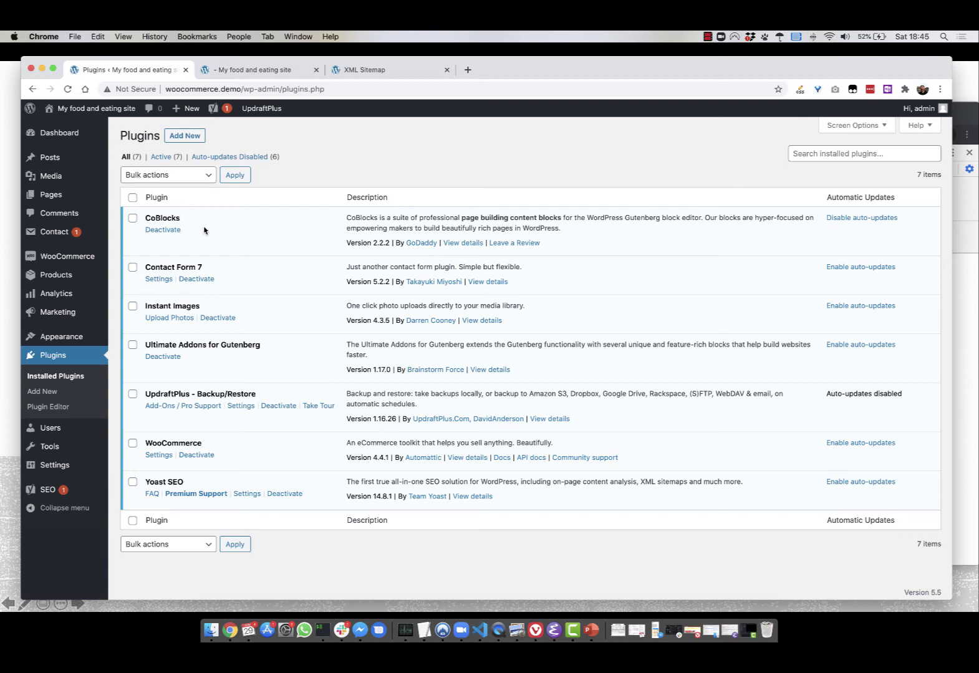
click(858, 217)
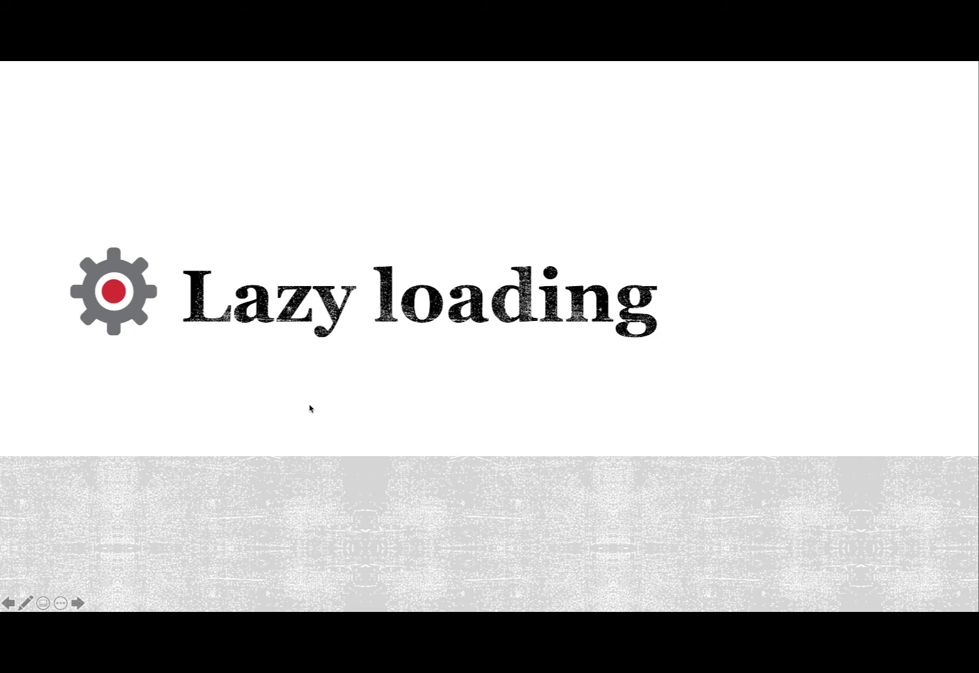
- Switch to Chrome, open the page "test page" for editing and look through all of its images
key(super+Tab)
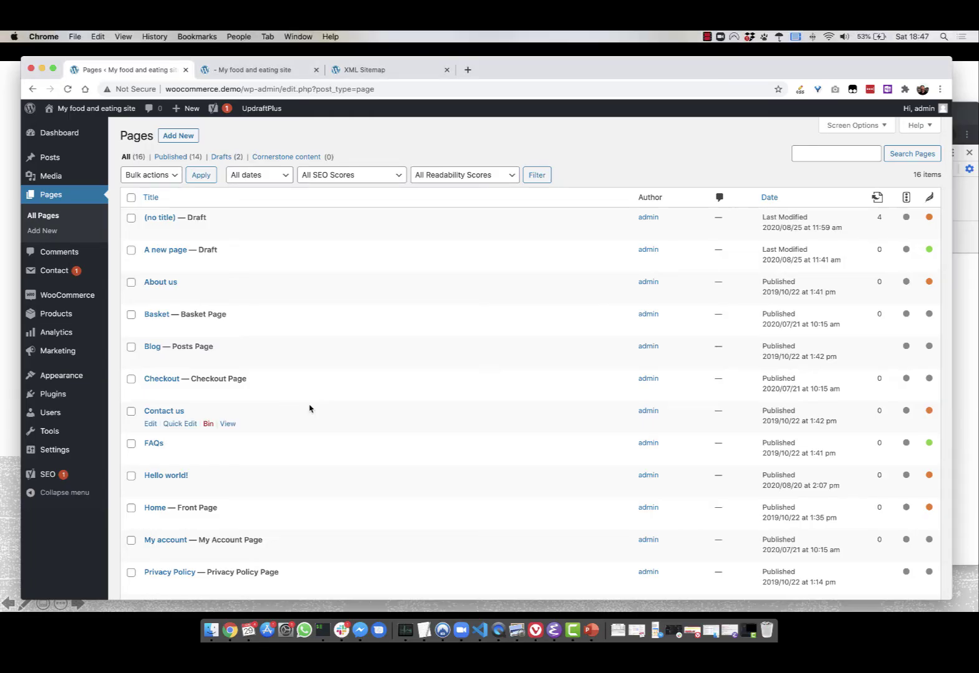
scroll(309, 409, down, 5)
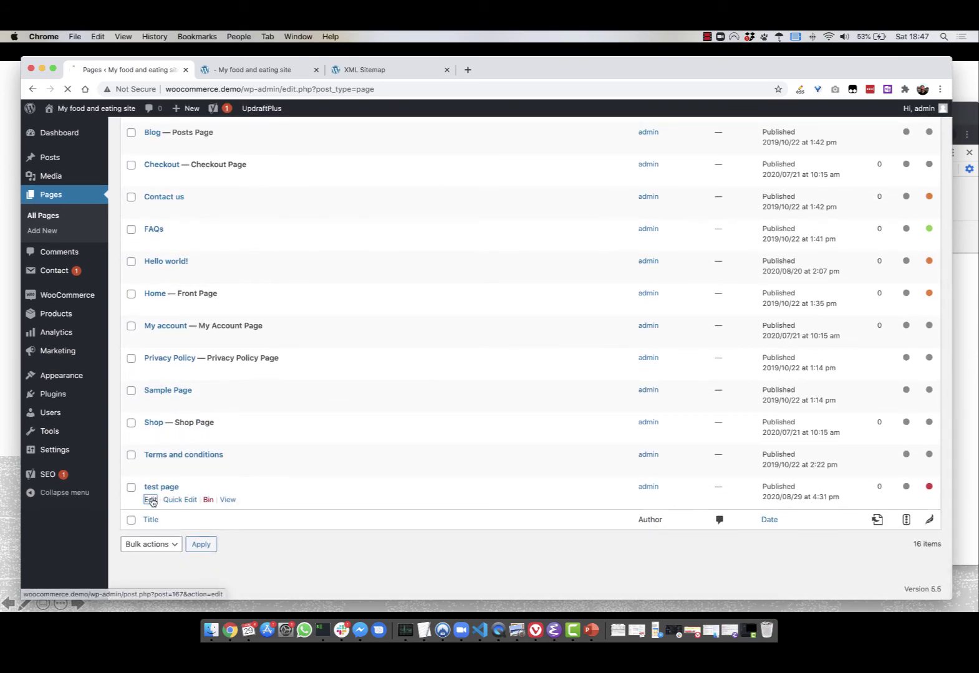
click(151, 501)
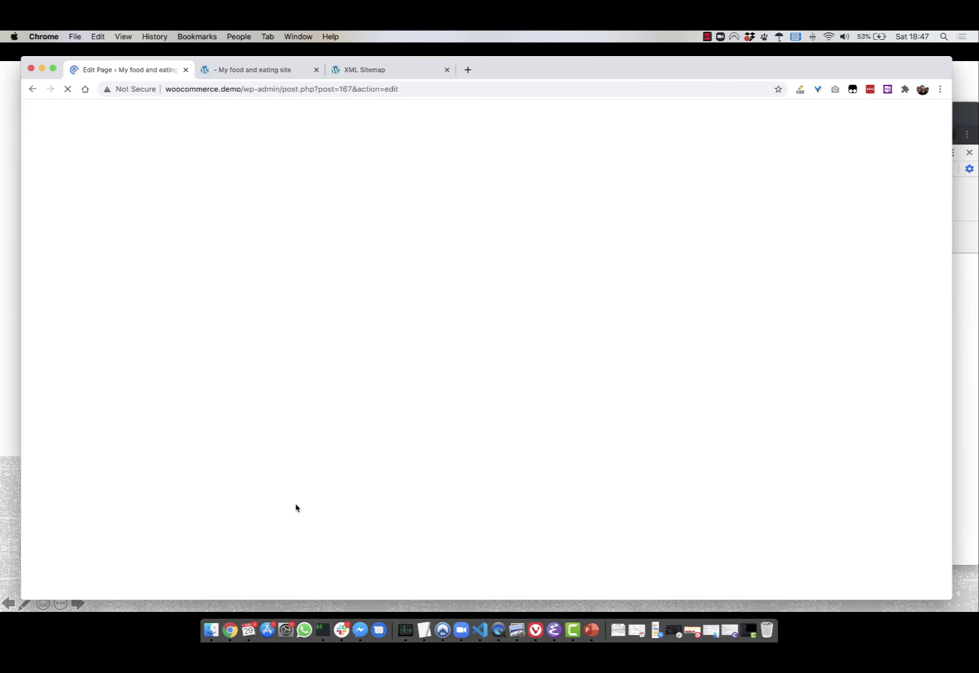
scroll(589, 523, down, 10)
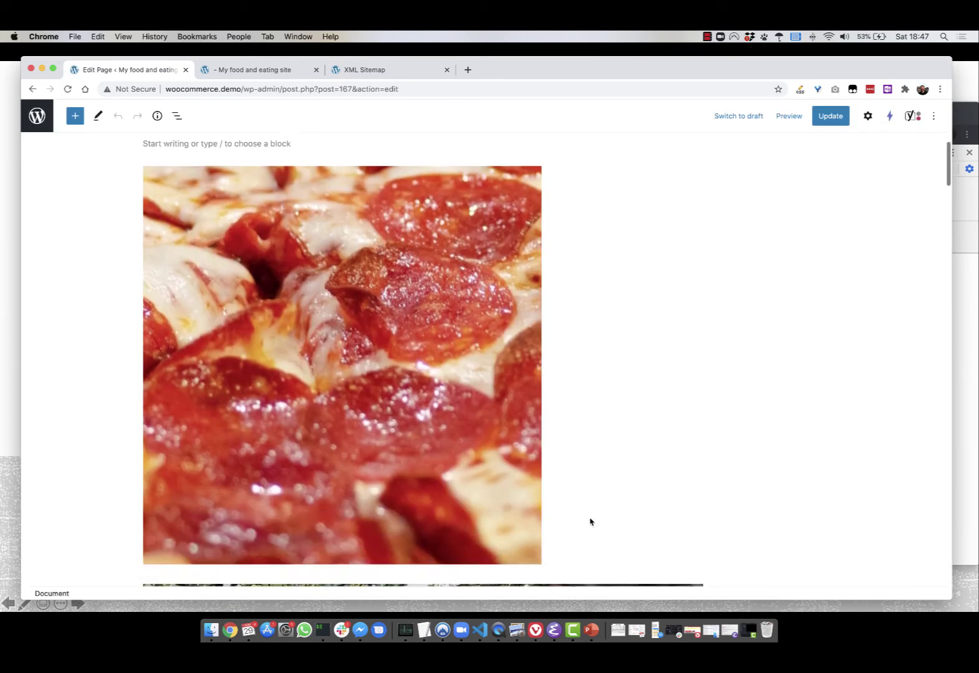
scroll(590, 522, down, 15)
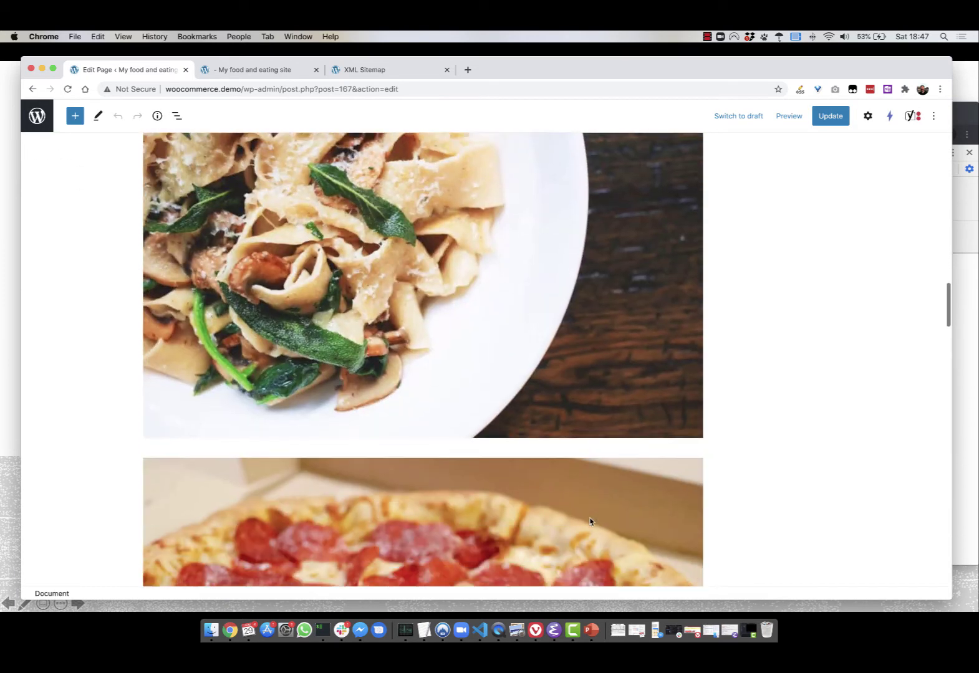
scroll(590, 522, down, 15)
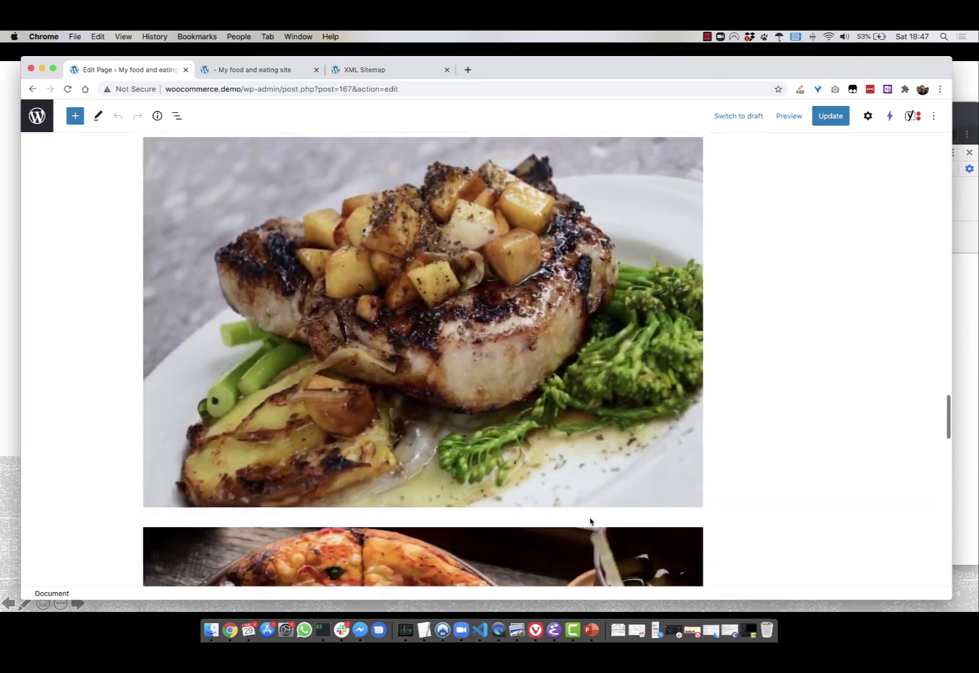
scroll(591, 521, down, 10)
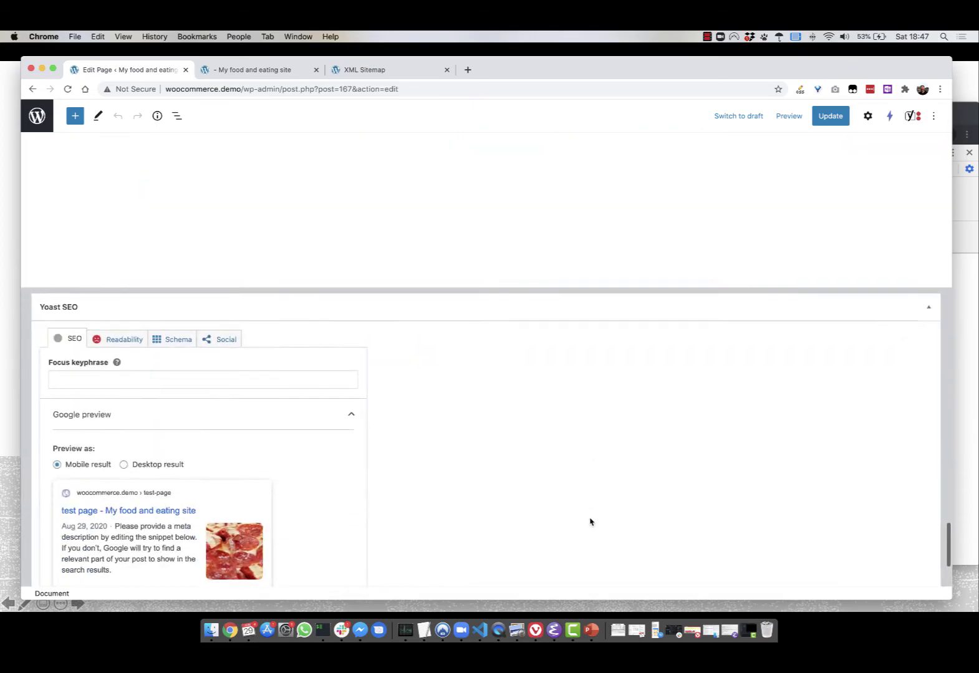
scroll(590, 522, up, 9)
scroll(590, 522, up, 20)
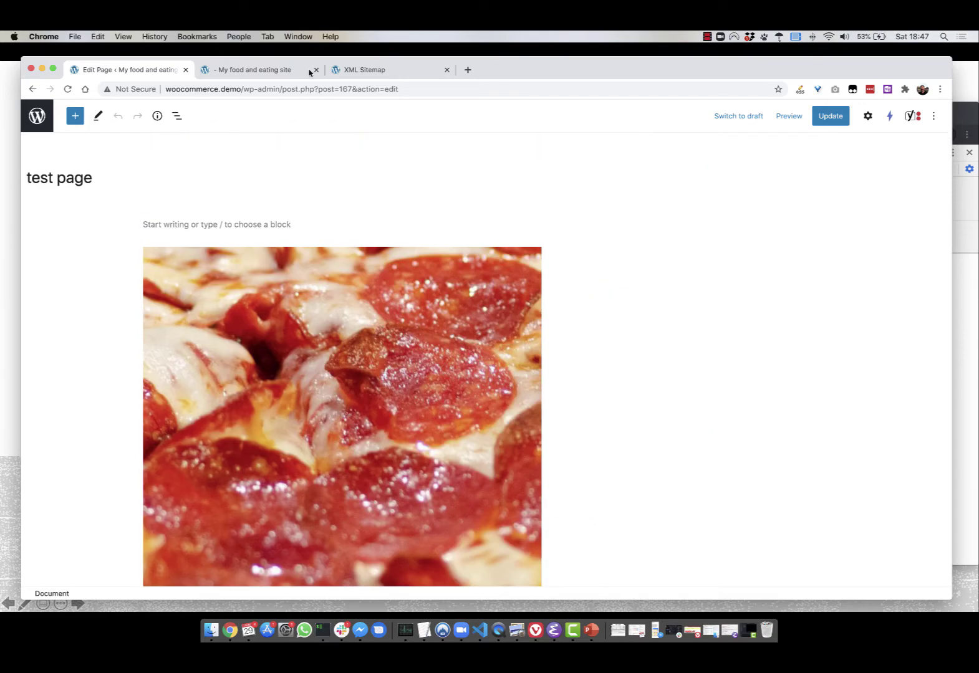
- Switch to the incognito window showing the test page, then close and reopen its Developer Tools
click(298, 38)
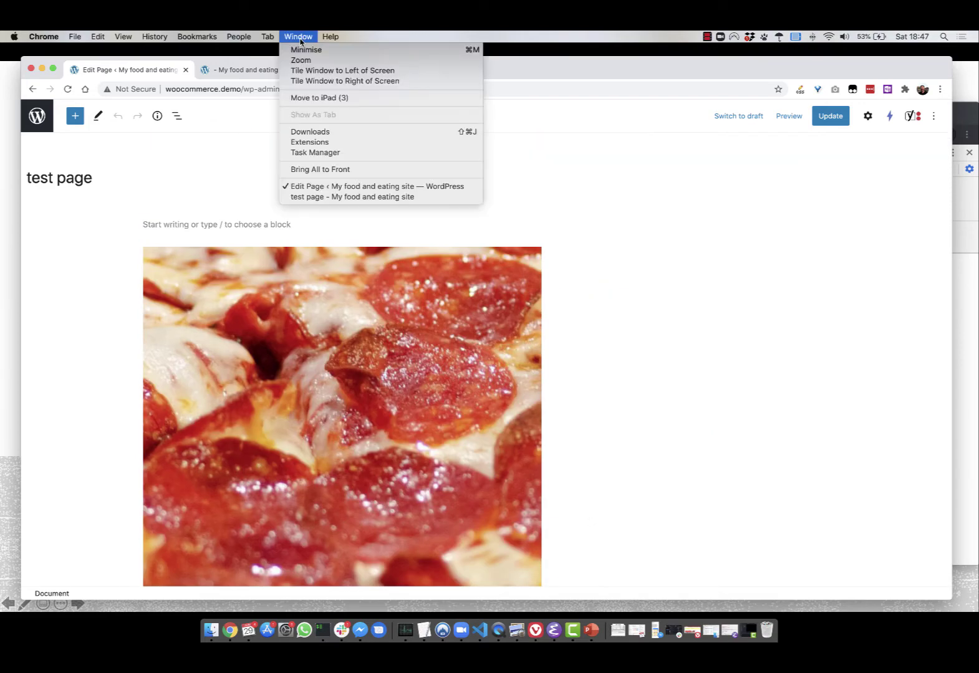
click(333, 198)
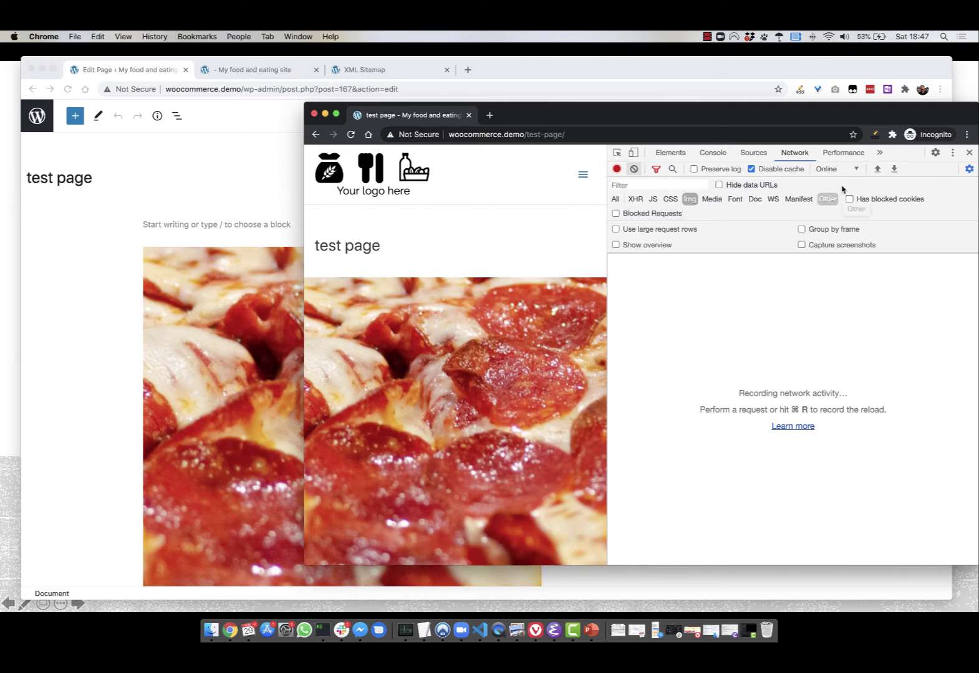
click(969, 152)
click(967, 136)
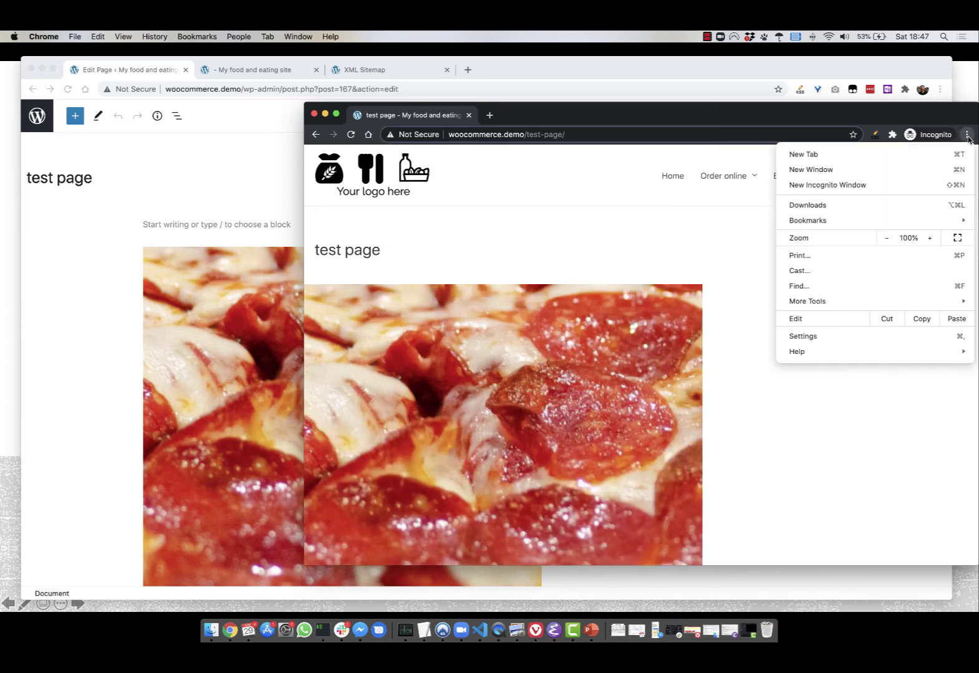
mouse_move(914, 302)
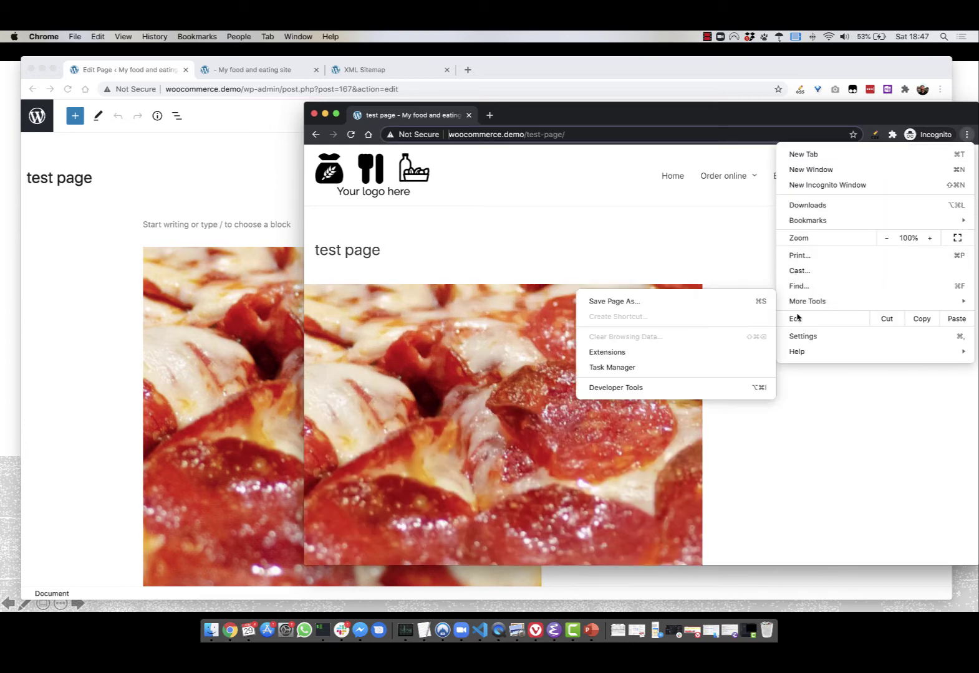
click(741, 388)
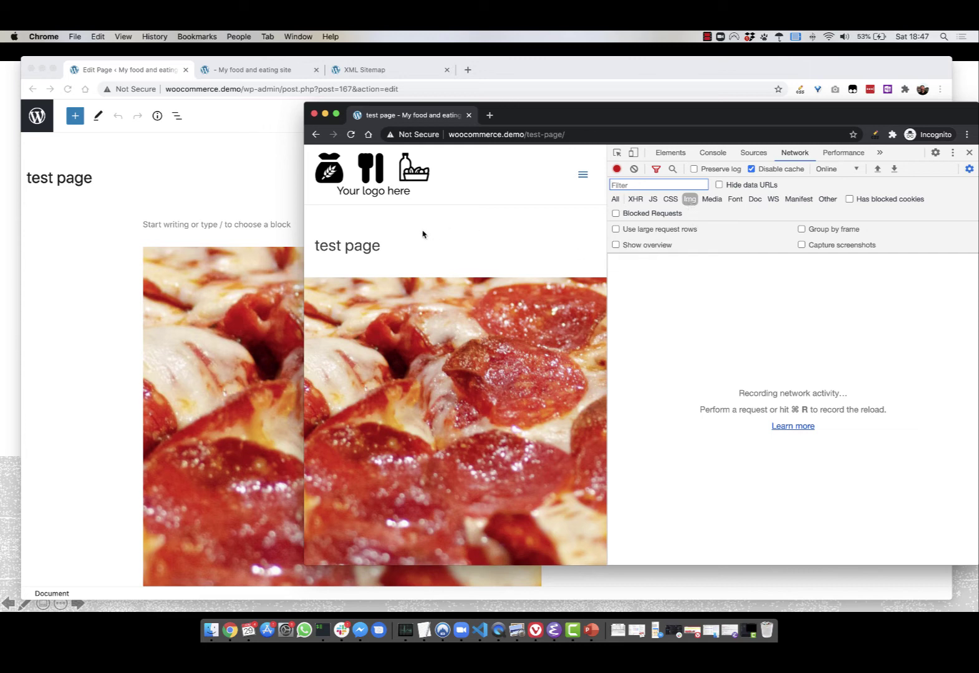
- Reload the live test page and examine in the Network log when its images load while scrolling through the page
click(351, 135)
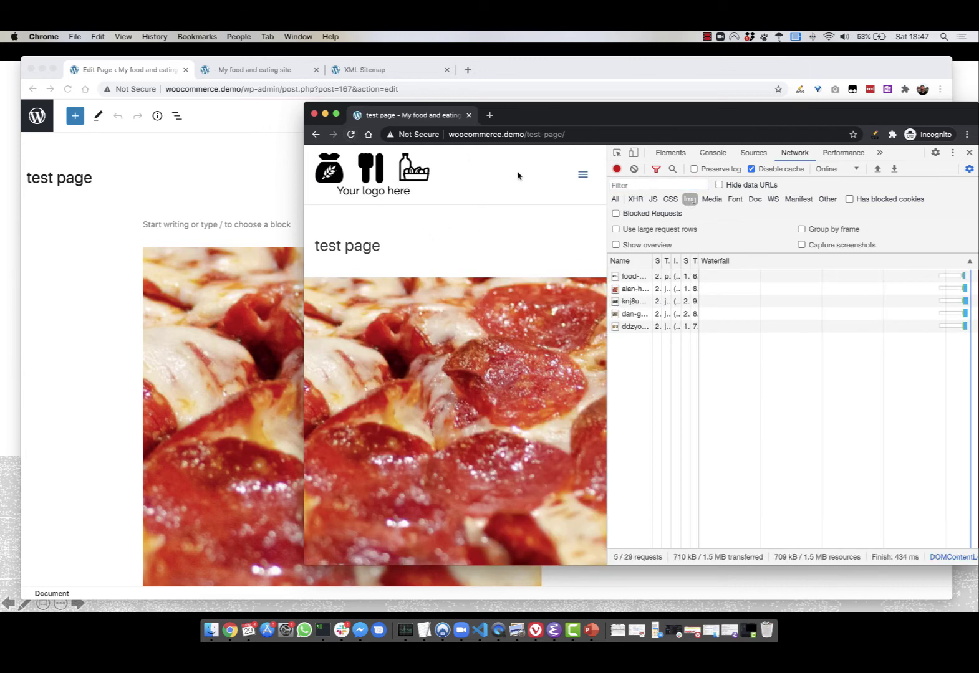
drag(652, 261, 647, 261)
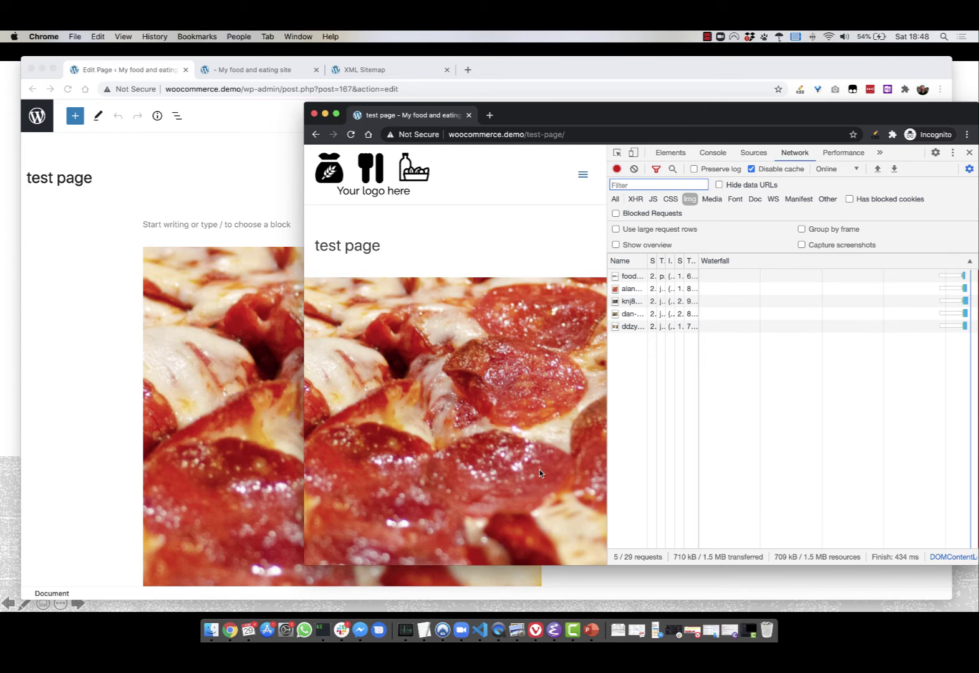
scroll(539, 469, down, 4)
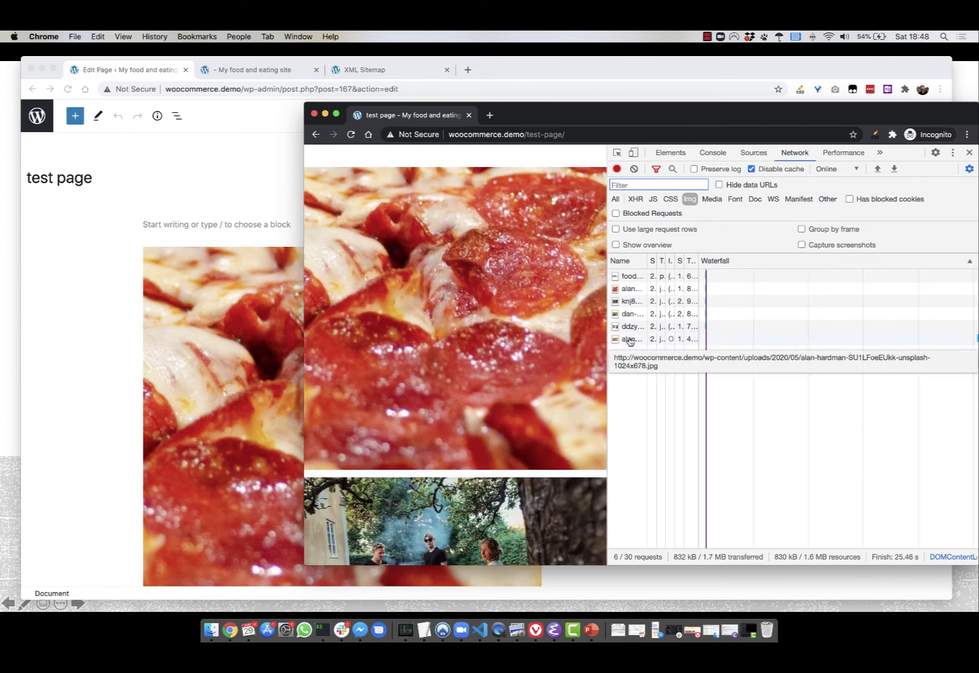
scroll(515, 441, down, 10)
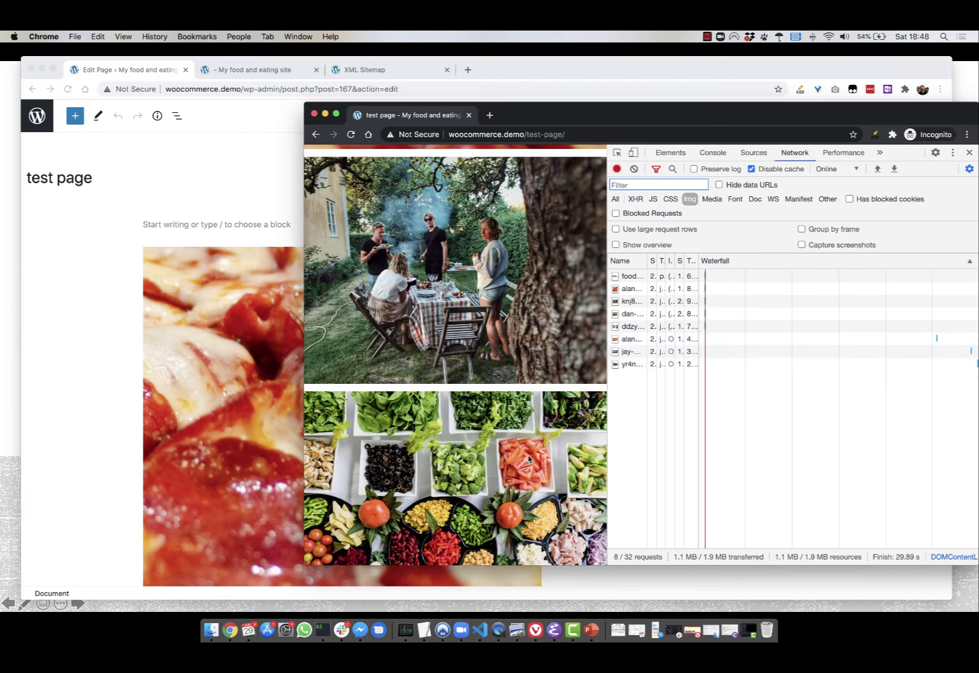
scroll(530, 459, down, 12)
scroll(528, 460, down, 20)
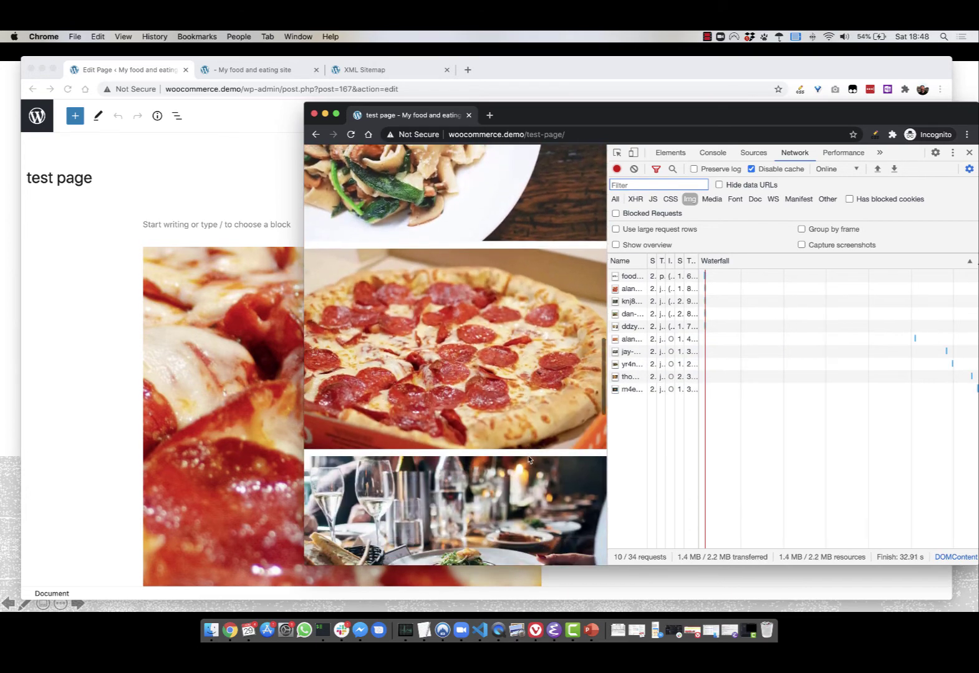
scroll(528, 459, down, 9)
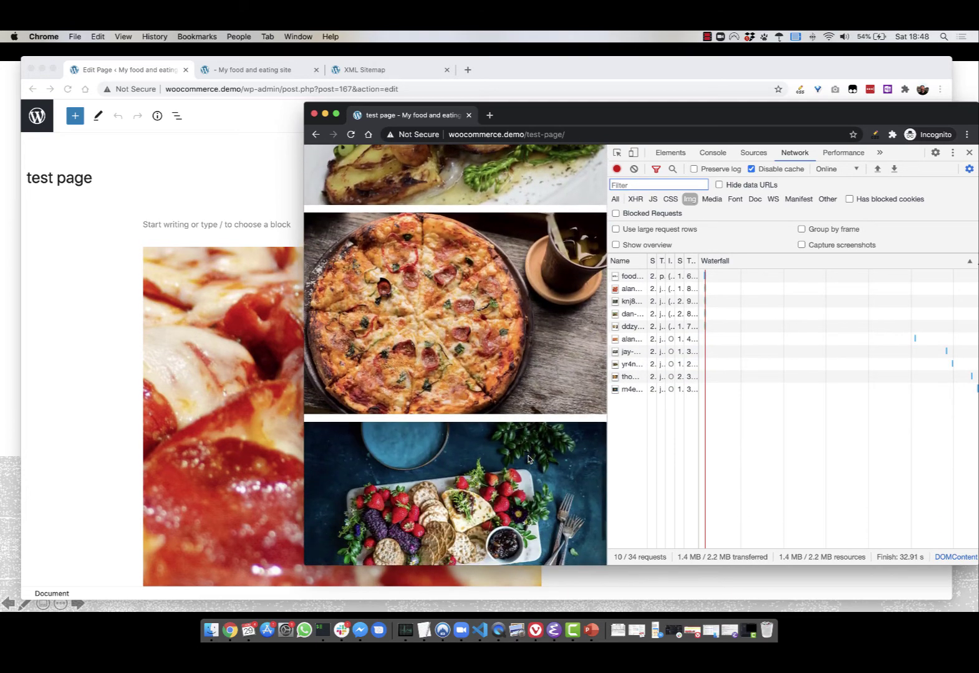